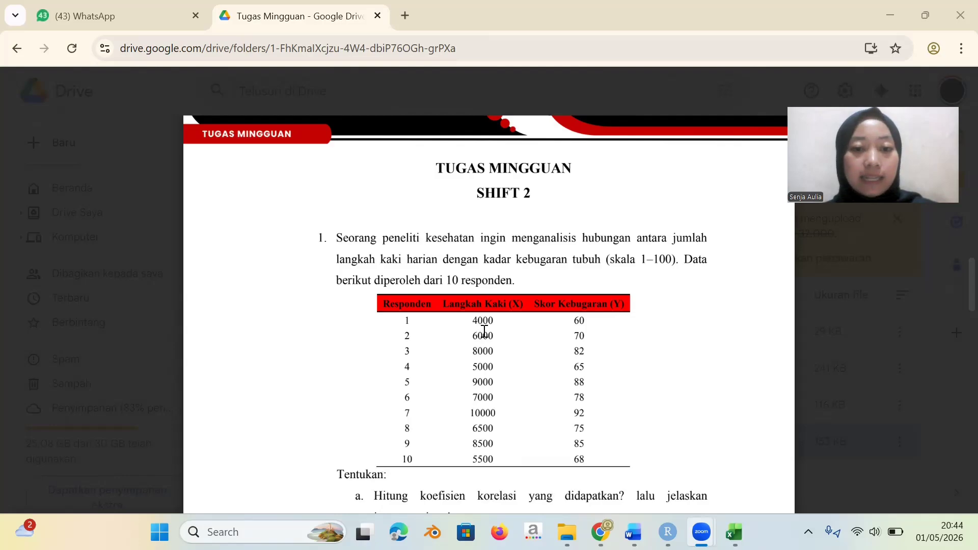
Read problem 1 of the assignment, covering the step-count and fitness-score table and questions a to d
{"action": "left_click_drag", "start_coordinate": [465, 320], "coordinate": [497, 321]}
{"action": "left_click_drag", "start_coordinate": [468, 414], "coordinate": [509, 417]}
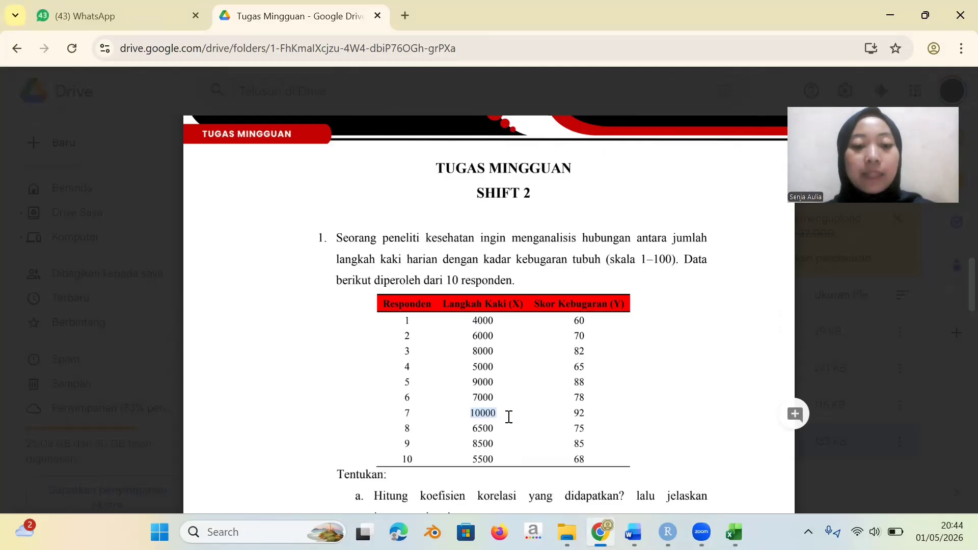
{"action": "scroll", "coordinate": [509, 416], "scroll_direction": "down", "scroll_amount": 2}
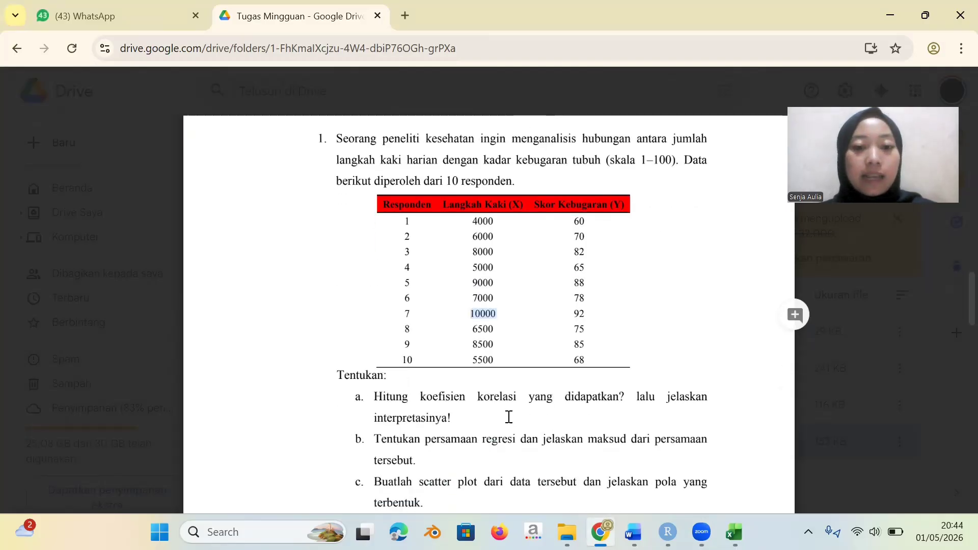
{"action": "scroll", "coordinate": [354, 397], "scroll_direction": "down", "scroll_amount": 1}
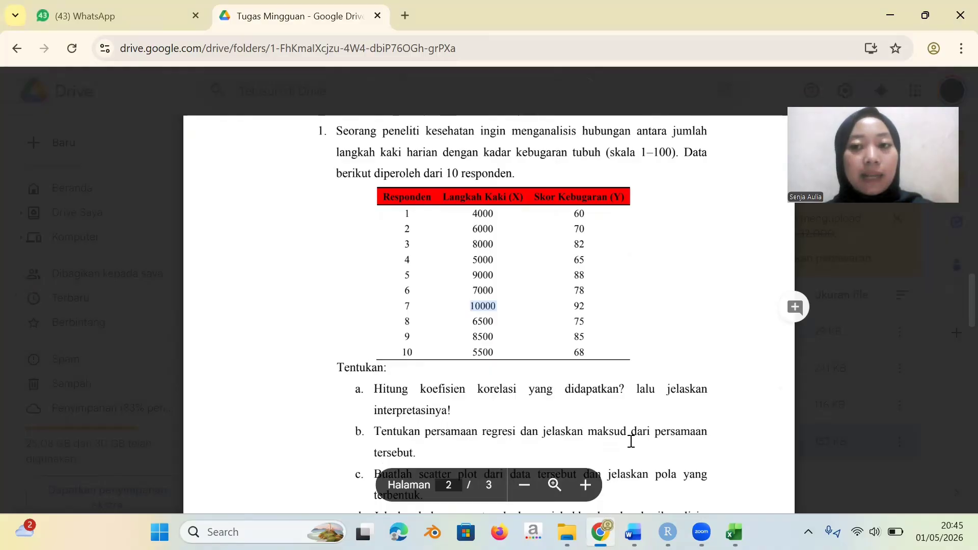
{"action": "scroll", "coordinate": [631, 442], "scroll_direction": "down", "scroll_amount": 1}
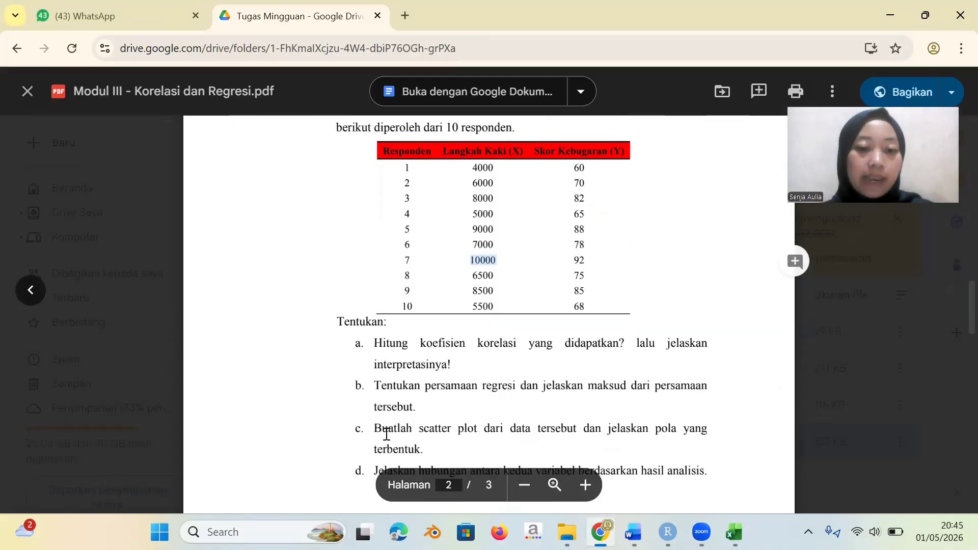
{"action": "scroll", "coordinate": [387, 434], "scroll_direction": "down", "scroll_amount": 1}
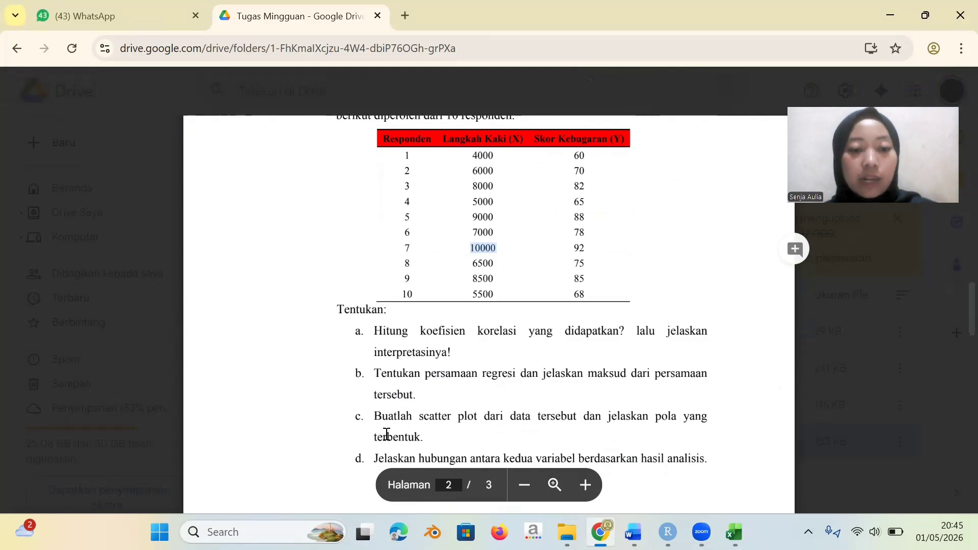
{"action": "scroll", "coordinate": [387, 434], "scroll_direction": "down", "scroll_amount": 1}
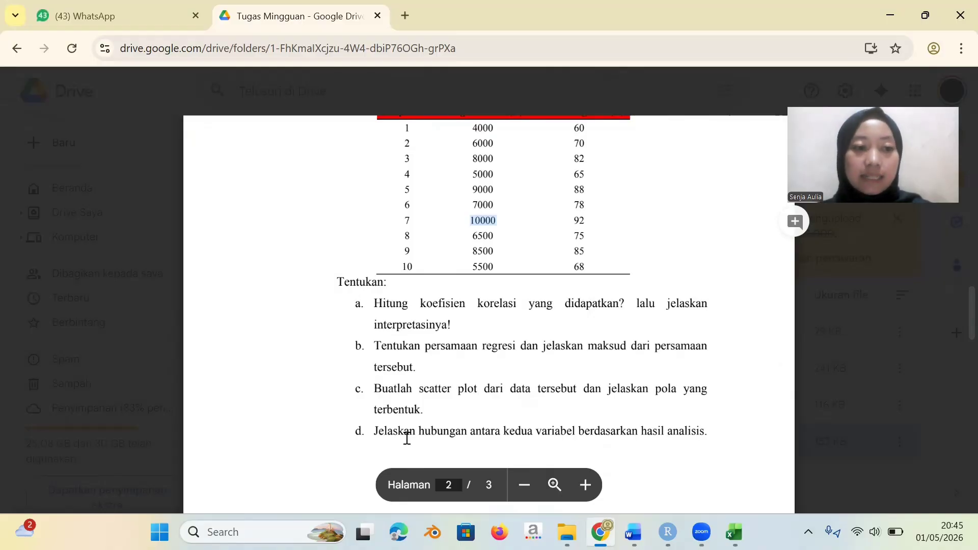
{"action": "scroll", "coordinate": [407, 438], "scroll_direction": "up", "scroll_amount": 3}
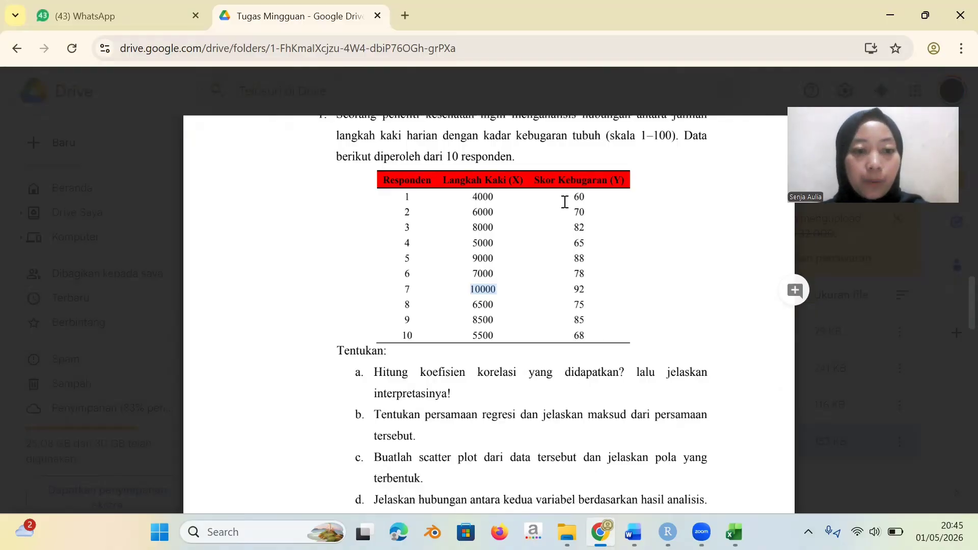
Switch to Excel and paste the table of respondents, Langkah Kaki (X) and Skor Kebugaran (Y) starting at cell A1
{"action": "key", "text": "alt+Tab"}
{"action": "key", "text": "ctrl+v"}
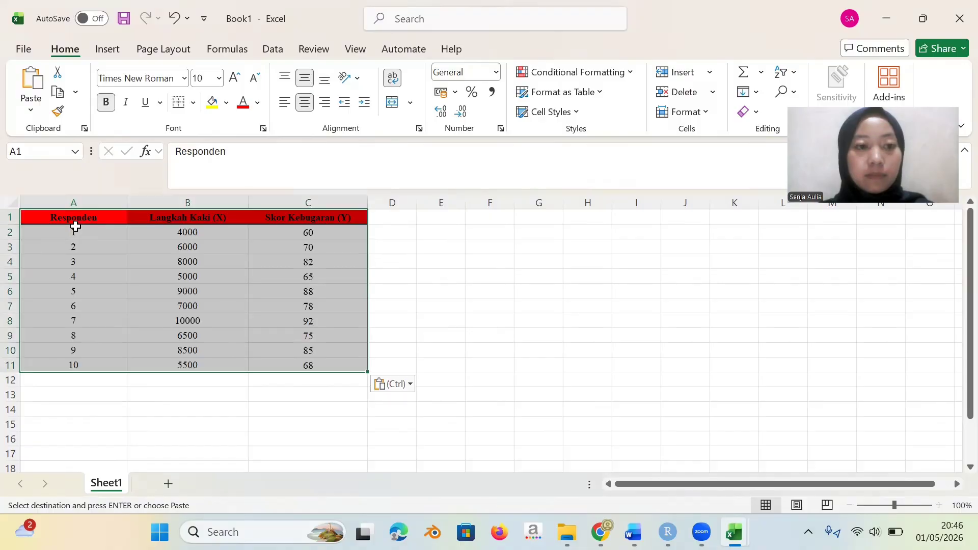
{"action": "left_click", "coordinate": [385, 304]}
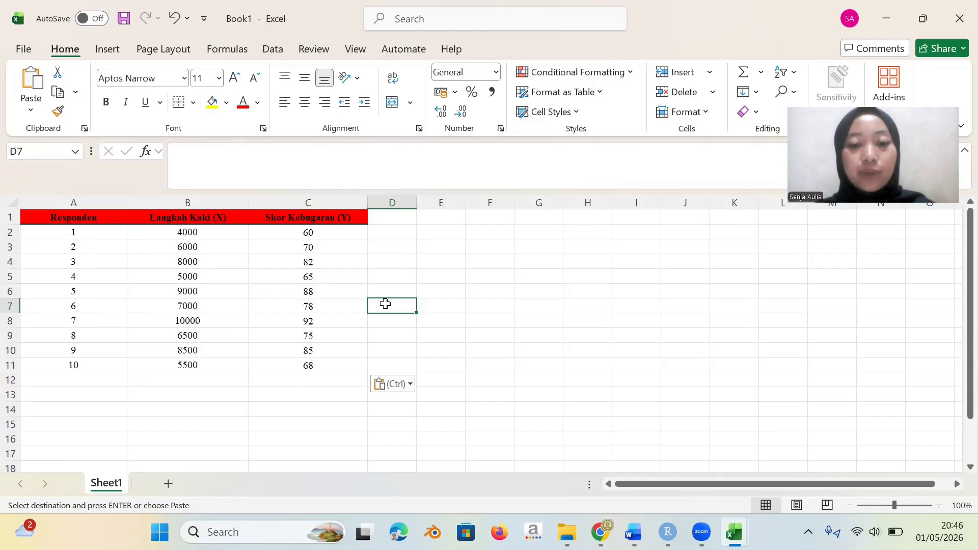
Switch to RStudio and create a project from the existing directory ~/SEMESTER 4/STATISTIKA 2
{"action": "key", "text": "alt+Tab"}
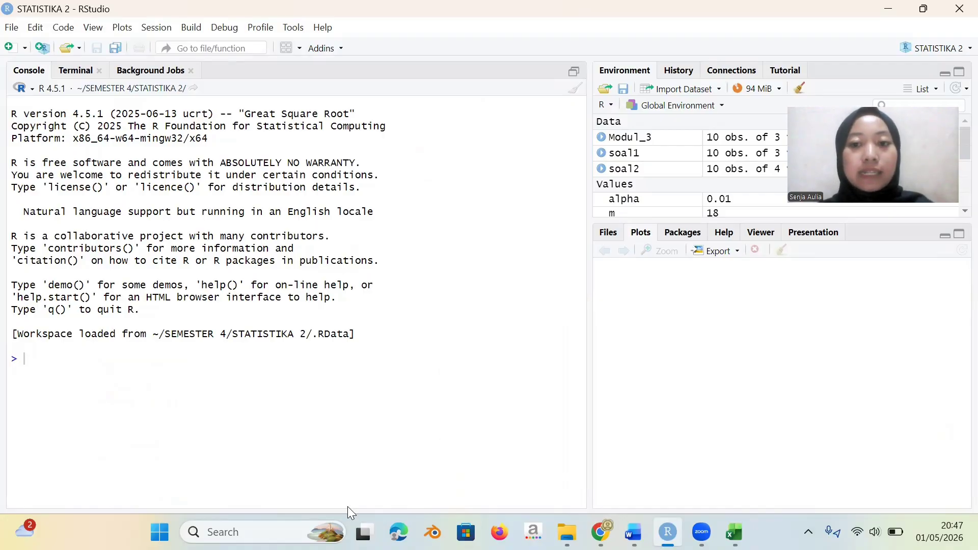
{"action": "left_click", "coordinate": [13, 34]}
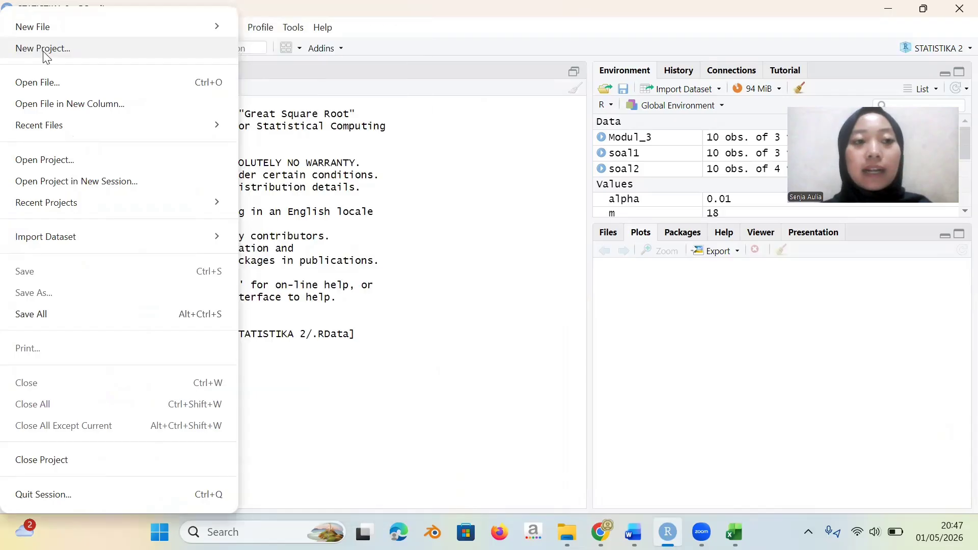
{"action": "left_click", "coordinate": [46, 51]}
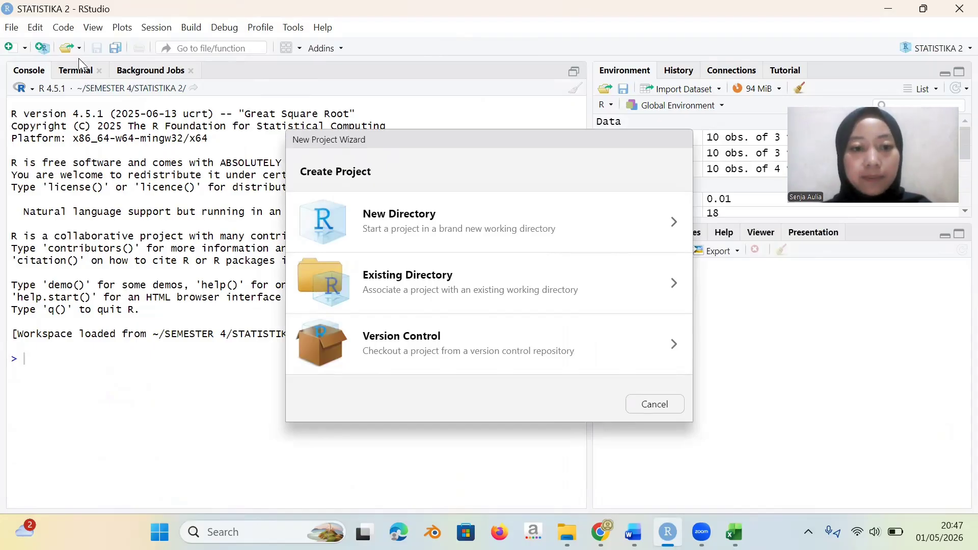
{"action": "left_click", "coordinate": [408, 280]}
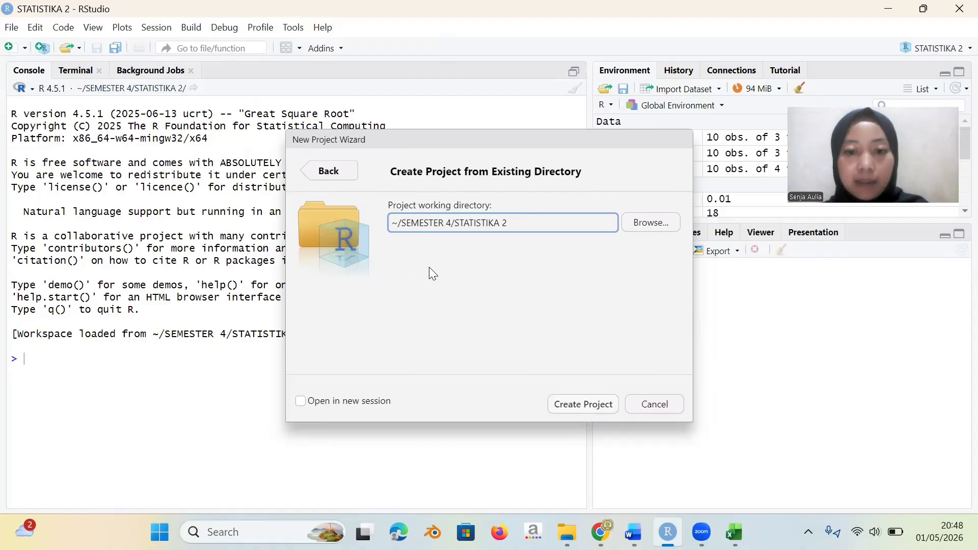
{"action": "left_click", "coordinate": [584, 407]}
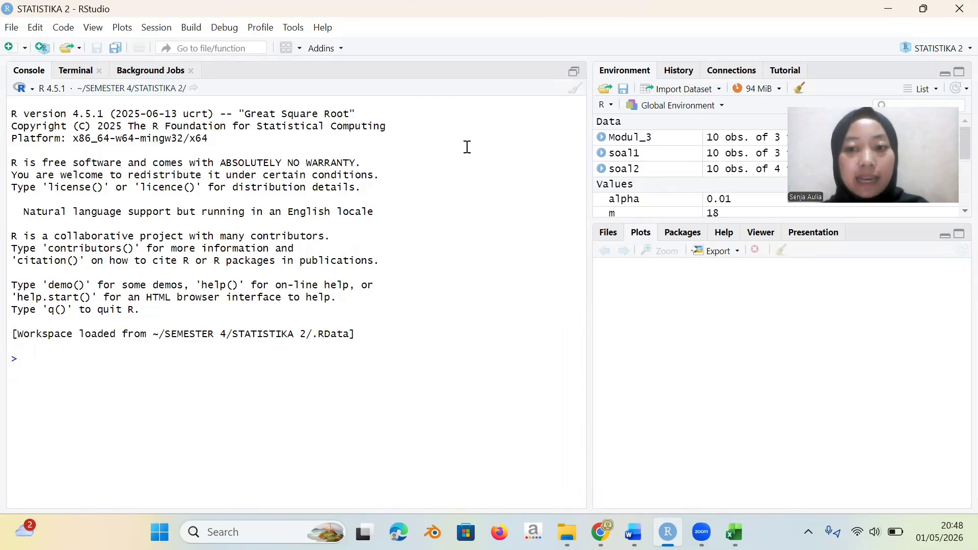
Create a new R script containing the comment "#Menginstall packages" and the line install.packages("readxl")
{"action": "left_click", "coordinate": [24, 48]}
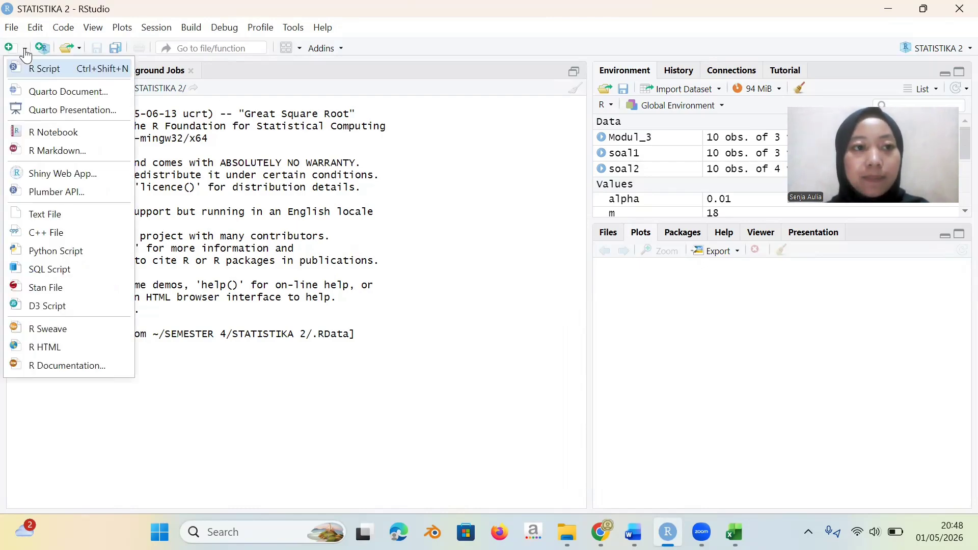
{"action": "left_click", "coordinate": [39, 71]}
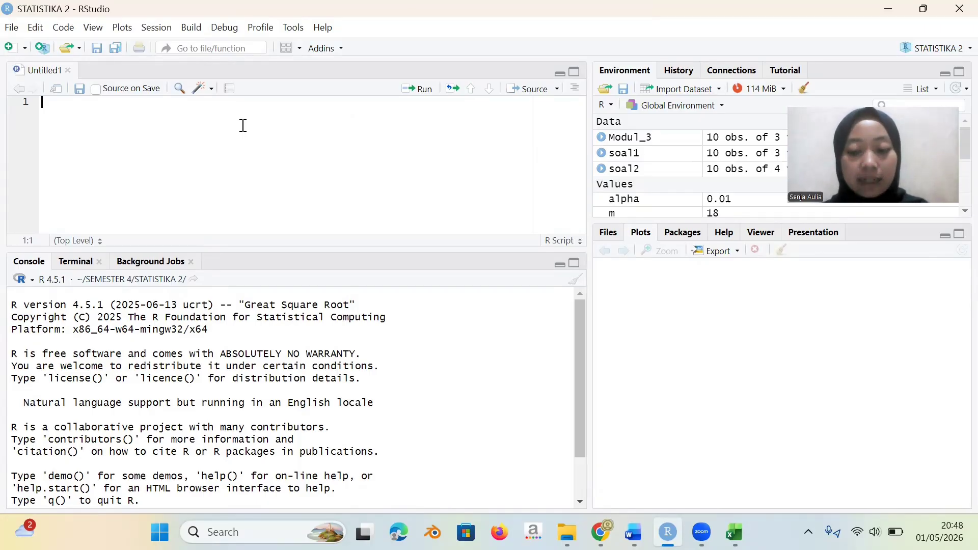
{"action": "type", "text": "#Menginstall packages install.packages(\"readxl\")"}
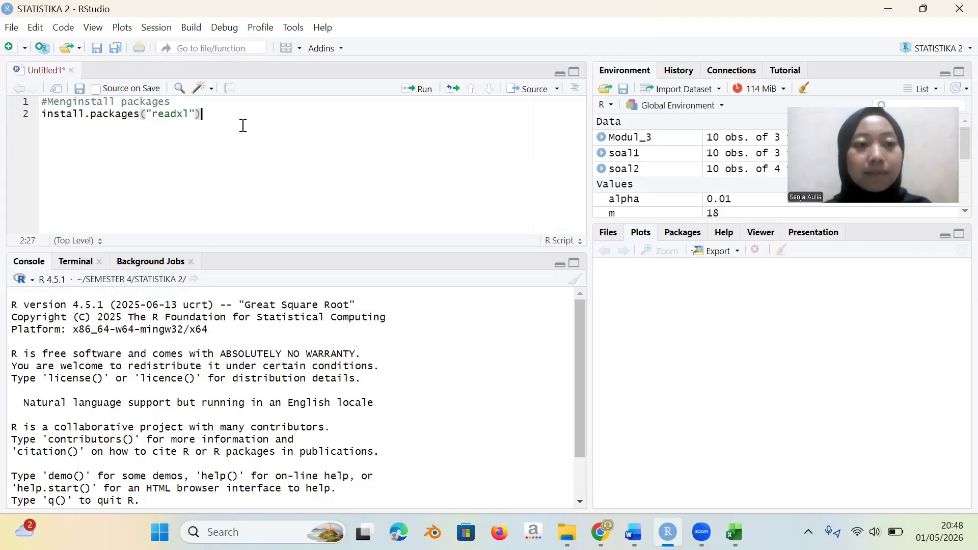
{"action": "left_click_drag", "start_coordinate": [201, 114], "coordinate": [143, 114]}
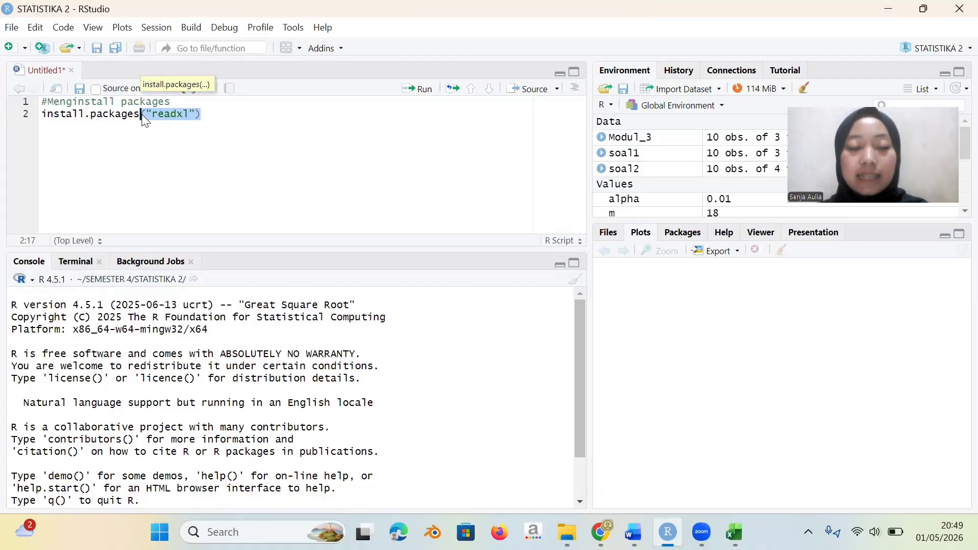
{"action": "left_click", "coordinate": [228, 120]}
Add the comment "#Mengaktifkan packages" and the line library("readxl") below the install command, after a blank line
{"action": "key", "text": "Return"}
{"action": "key", "text": "Return"}
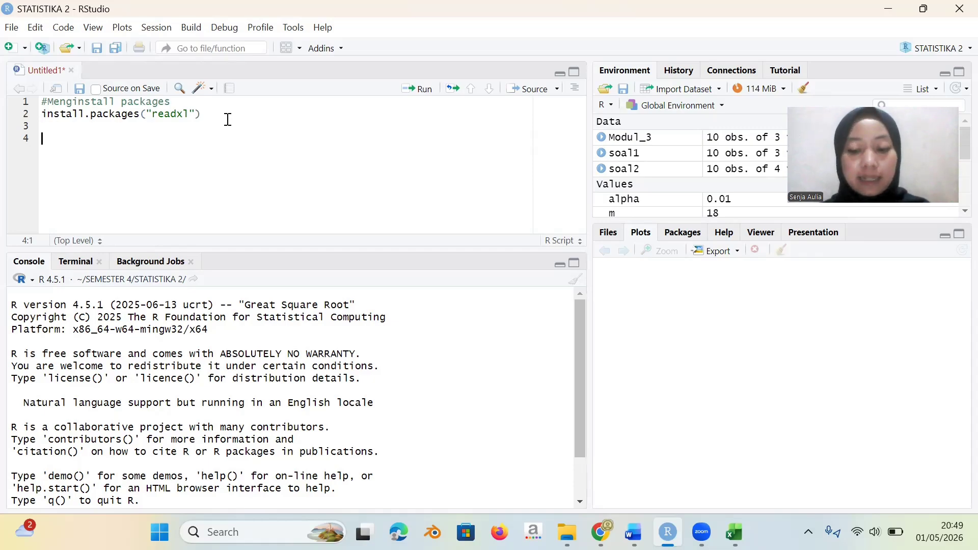
{"action": "type", "text": "#Mengaktifkan packages library(\"readxl\")"}
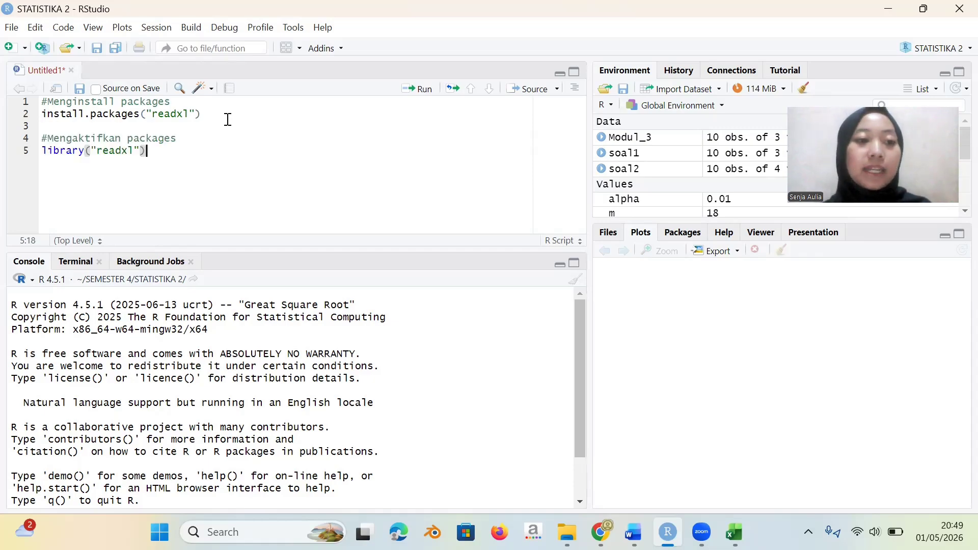
{"action": "left_click_drag", "start_coordinate": [147, 151], "coordinate": [85, 151]}
{"action": "left_click", "coordinate": [151, 150]}
Add the comment "#Menginput data" and the line soal1 <- read_xlsx('Tuming Modul III.xlsx', sheet = 1)
{"action": "key", "text": "Return"}
{"action": "key", "text": "Return"}
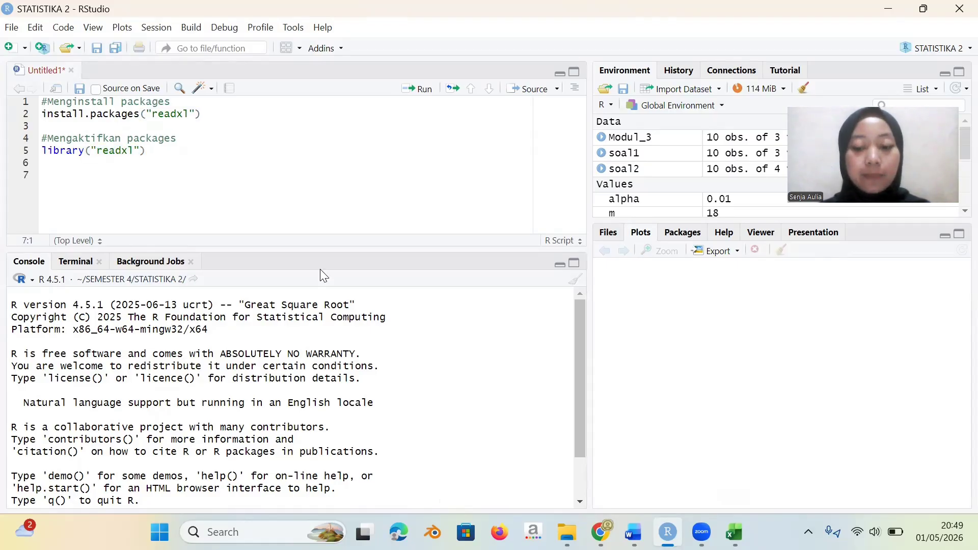
{"action": "type", "text": "#Menginput data soal1 <- read_xlsx('Tuming Modul III.xlsx', sheet = 1)"}
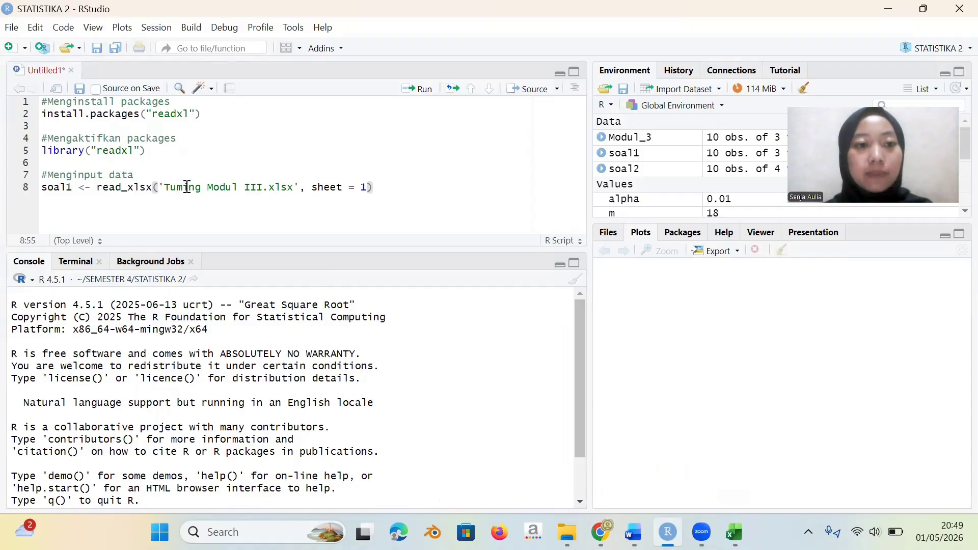
{"action": "left_click", "coordinate": [155, 187]}
{"action": "left_click_drag", "start_coordinate": [155, 187], "coordinate": [383, 189]}
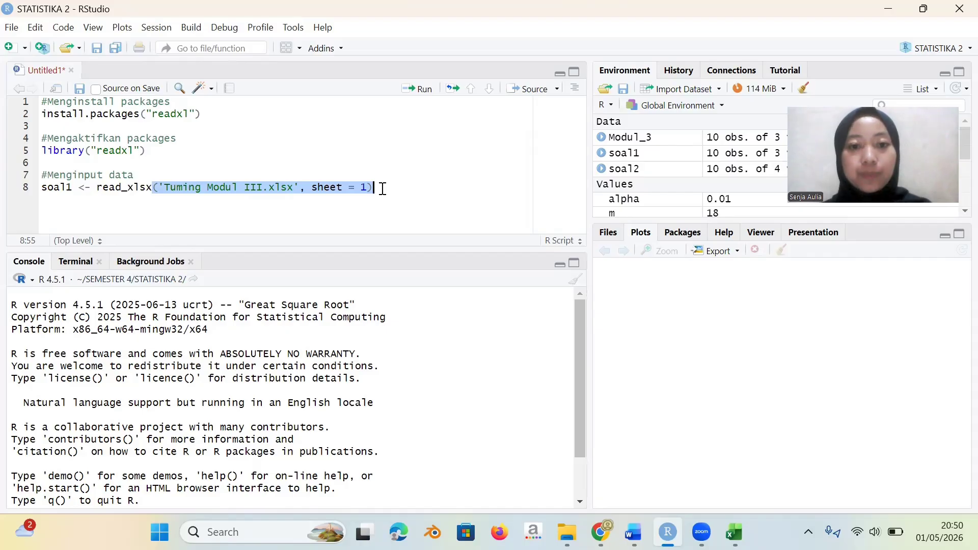
{"action": "left_click", "coordinate": [191, 221]}
Under "#SOAL 1_034" and "#Menghitung koefisien korelasi (r)", code Modul_3 = data.frame(soal1), x_034 from 'Langkah Kaki (X)', y_034 from 'Skor Kebugaran (Y)', cor and cor.test
{"action": "key", "text": "Return"}
{"action": "key", "text": "Return"}
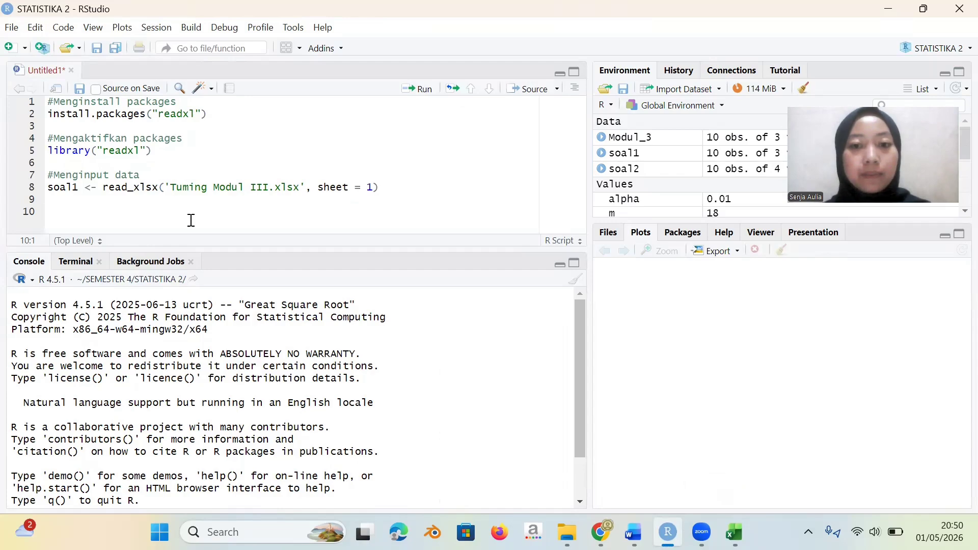
{"action": "type", "text": "#SOAL 1_034 #Menghitung koefisien korelasi (r) Modul_3 = data.frame(soal1) x_034 = soal1$'Langkah Kaki (X)' y_034 = soal1$'Skor Kebugaran (Y)' cor(x_034, y_034) cor.test(x_034, y_034)"}
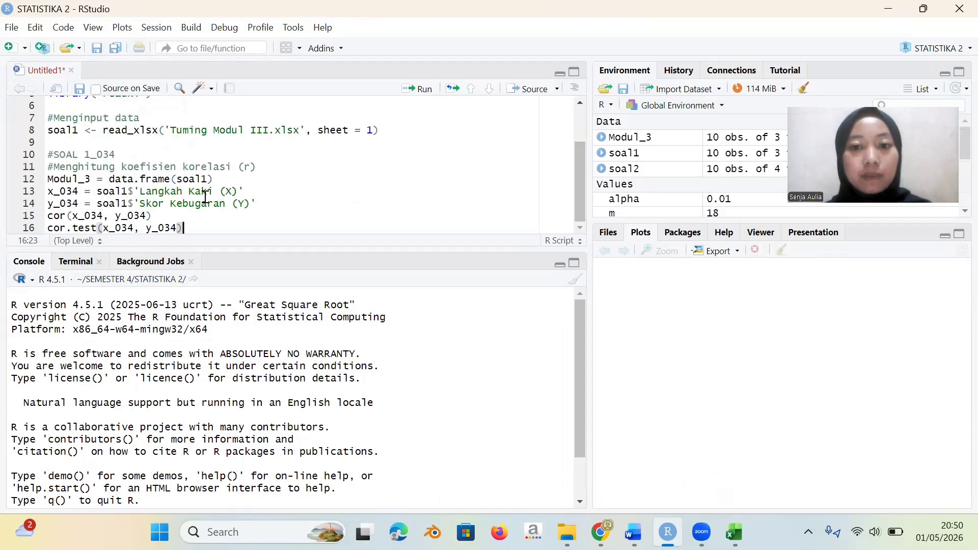
Review the correlation code: the data frame call, the x_034 and y_034 definitions, the $ operator, and the cor and cor.test functions
{"action": "left_click", "coordinate": [109, 179]}
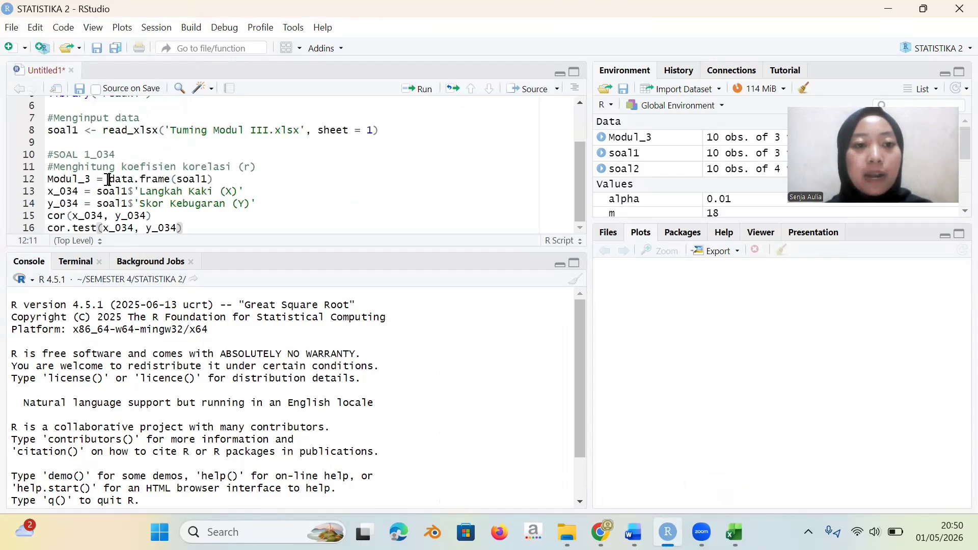
{"action": "left_click_drag", "start_coordinate": [108, 179], "coordinate": [227, 183]}
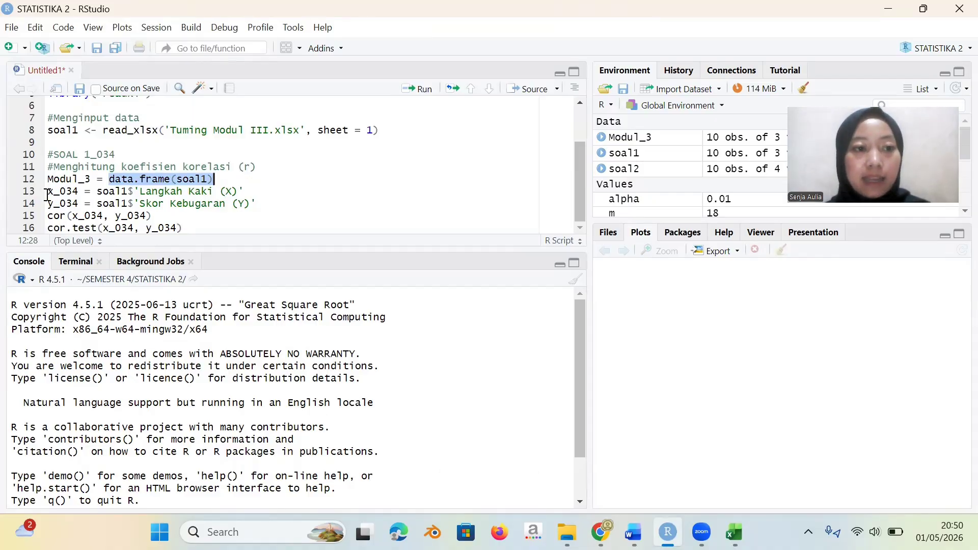
{"action": "left_click_drag", "start_coordinate": [47, 195], "coordinate": [250, 194]}
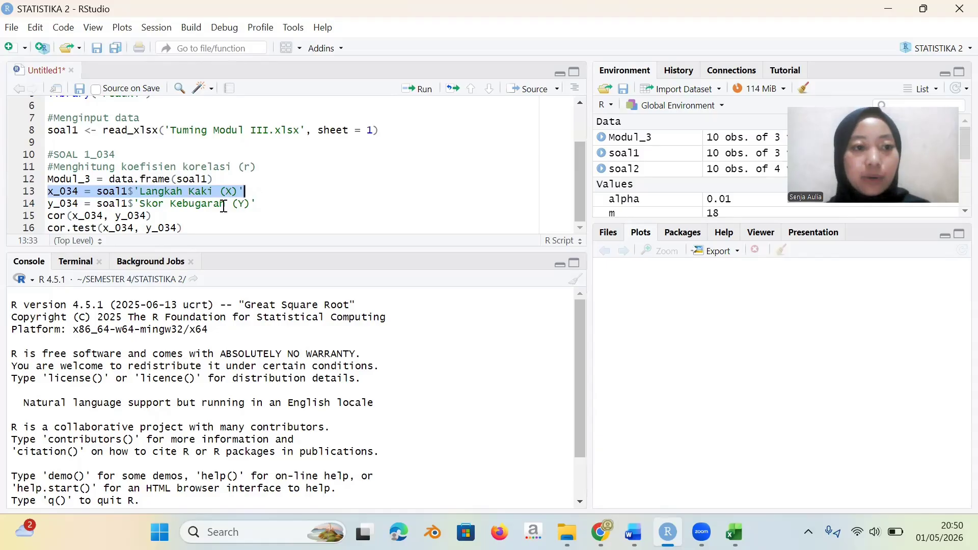
{"action": "left_click_drag", "start_coordinate": [48, 204], "coordinate": [258, 204]}
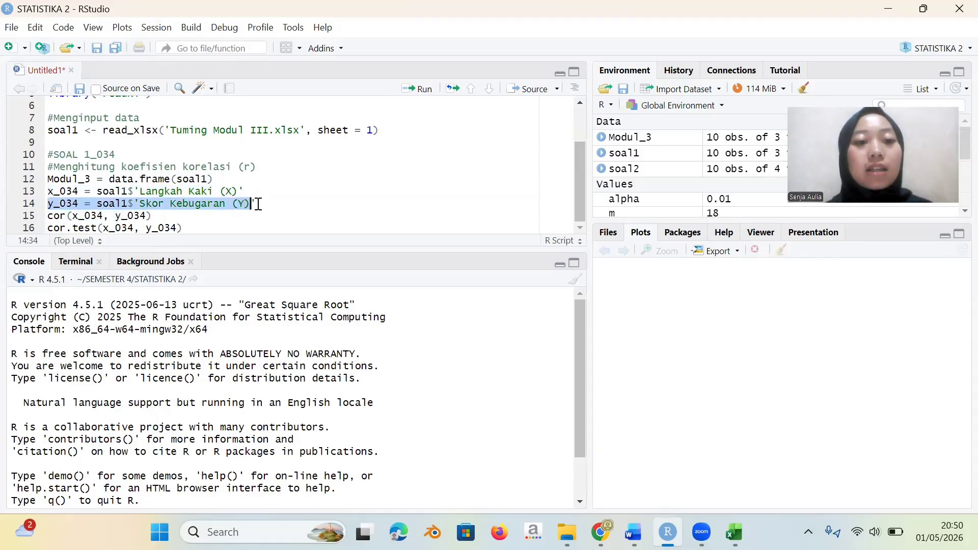
{"action": "left_click", "coordinate": [135, 196]}
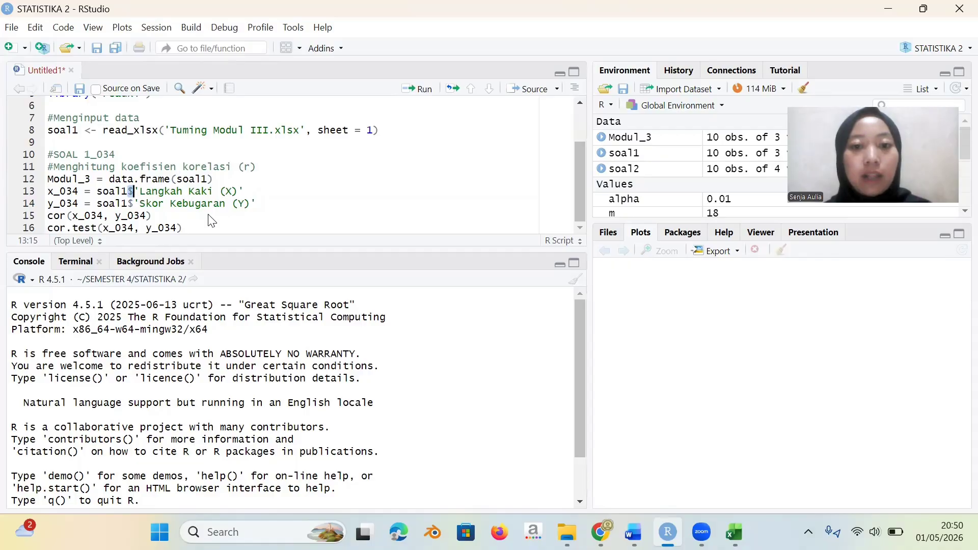
{"action": "left_click", "coordinate": [191, 214]}
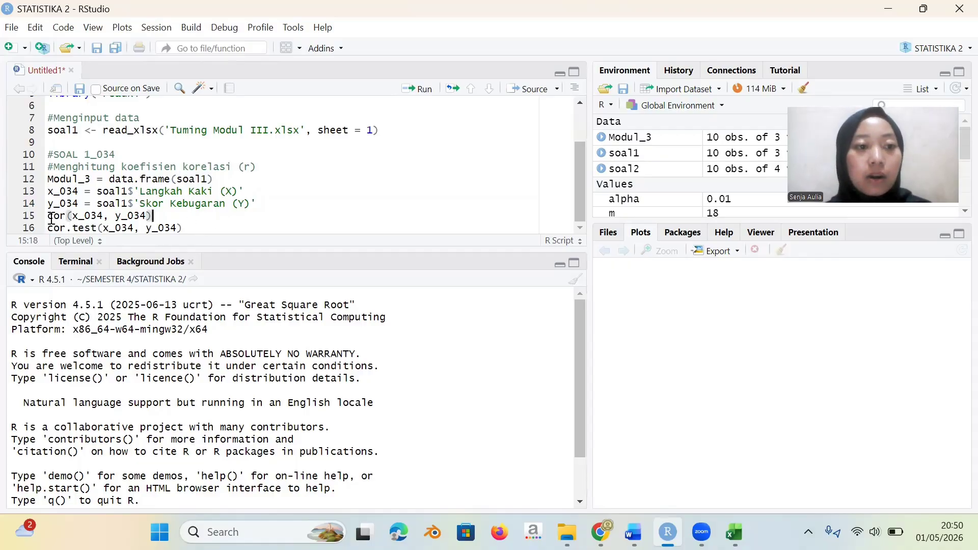
{"action": "left_click_drag", "start_coordinate": [48, 218], "coordinate": [73, 218]}
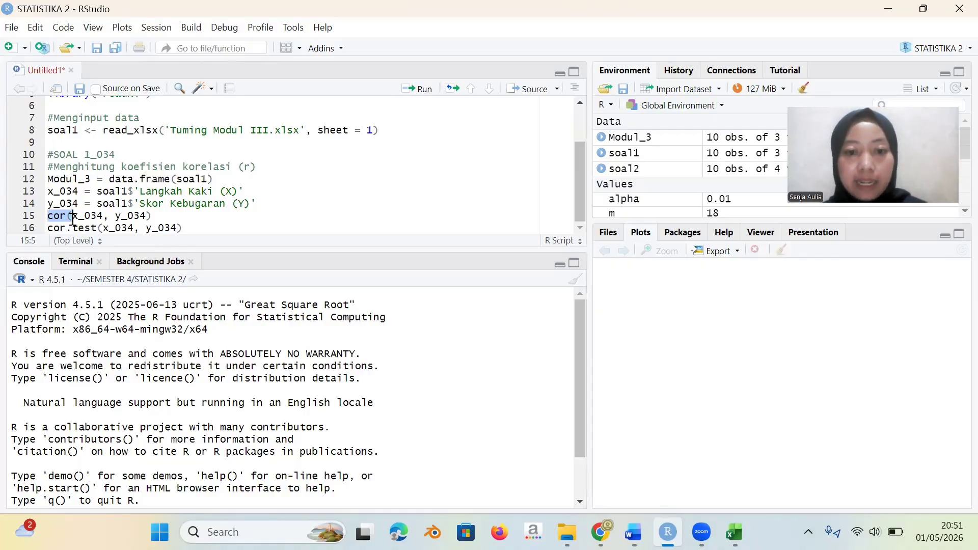
{"action": "left_click_drag", "start_coordinate": [48, 227], "coordinate": [108, 227]}
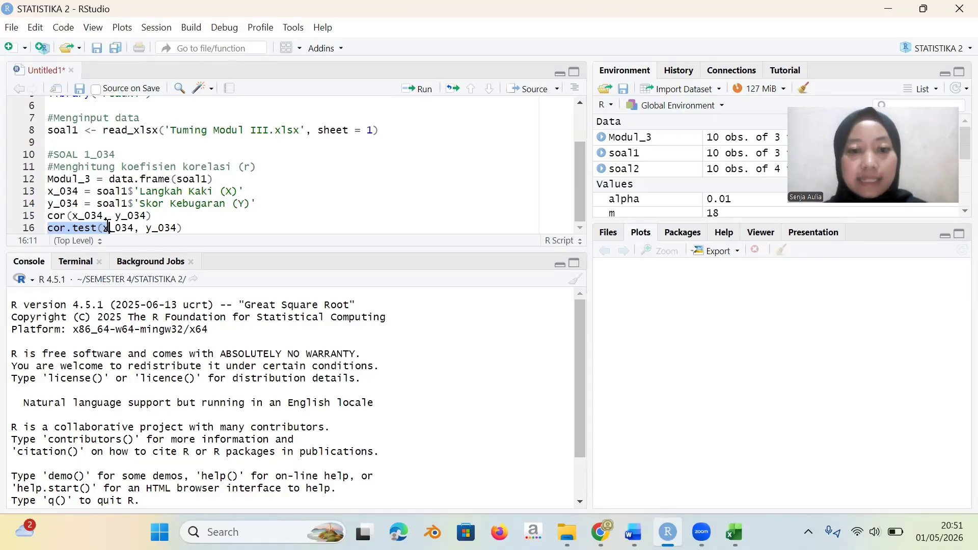
Add a "#Membuat scatter plot" section plotting x_034 against y_034, titled "skor kebugaran vs Langkah Kaki", with axis labels "Langkah Kaki" and "Skor Kebugaran"
{"action": "key", "text": "End"}
{"action": "key", "text": "Return"}
{"action": "key", "text": "Return"}
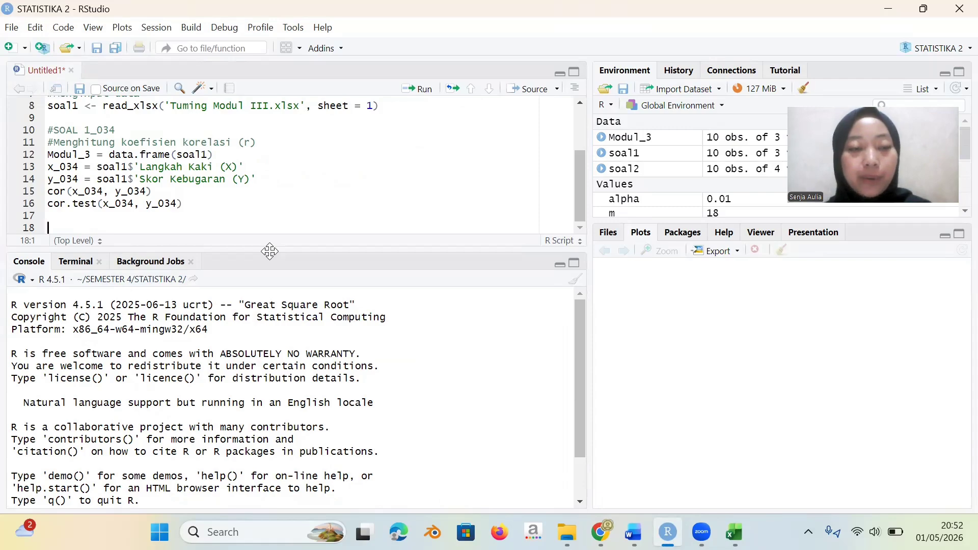
{"action": "type", "text": "#Membuat scatter plot plot(x_034, y_034,      main = \"skor kebugaran vs Langkah Kaki\",      xlab = \"Langkah Kaki\",      ylab = \"Skor Kebugaran\")"}
{"action": "double_click", "coordinate": [105, 204]}
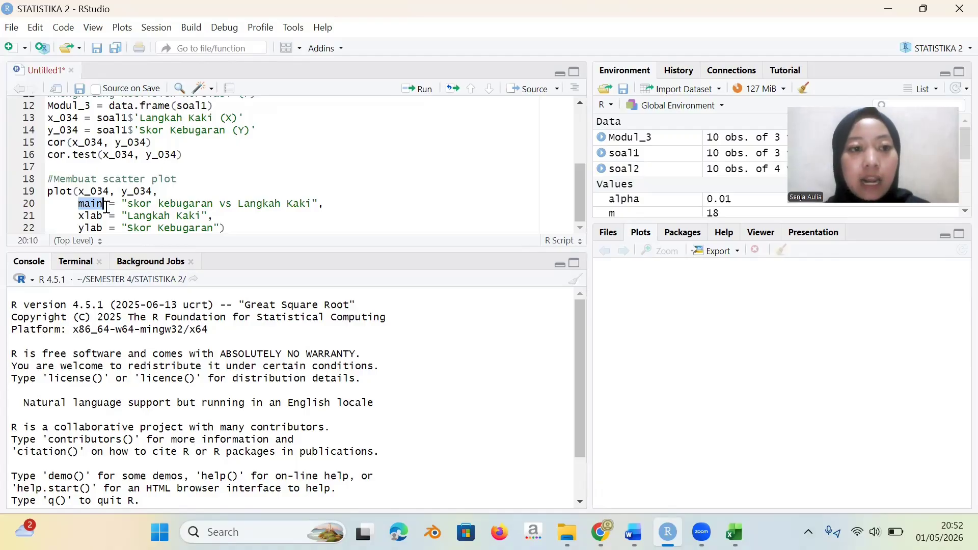
Add "#Membuat garis regresi" with abline(lm(y_034~x_034)), and "#Mencari persamaan model regresi linear sederhana" with lm(y_034~x_034), below the scatter plot code
{"action": "left_click_drag", "start_coordinate": [78, 216], "coordinate": [109, 216]}
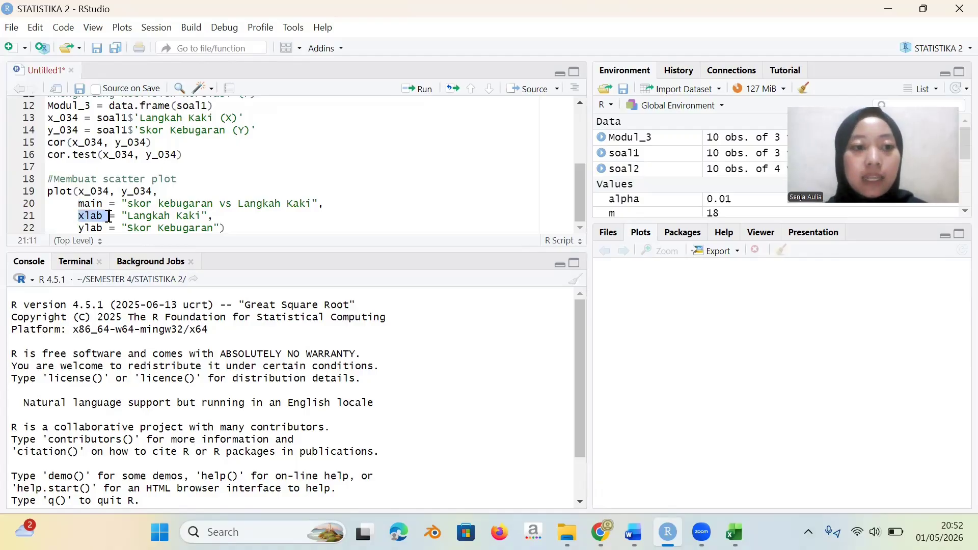
{"action": "left_click_drag", "start_coordinate": [79, 229], "coordinate": [105, 228]}
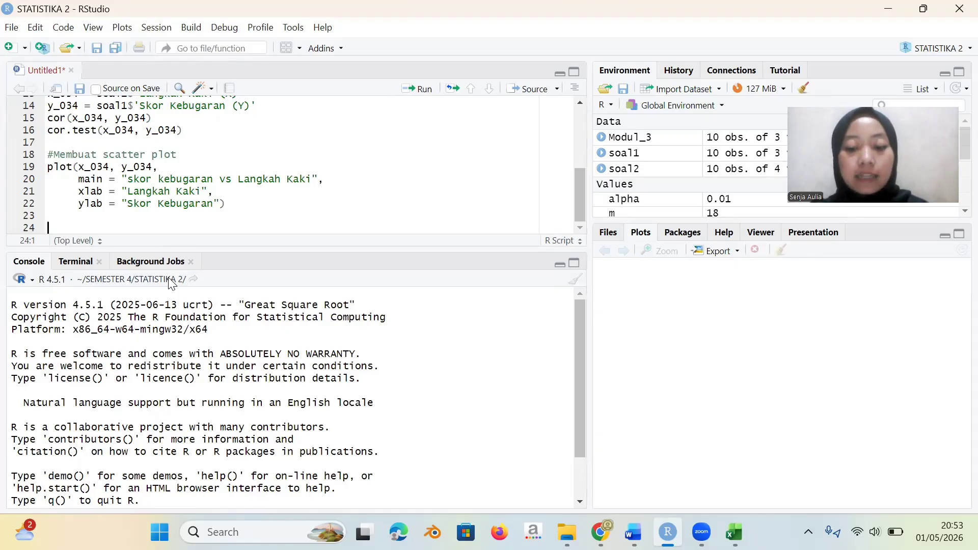
{"action": "type", "text": "#Membuat garis regresi abline(lm(y_034~x_034))"}
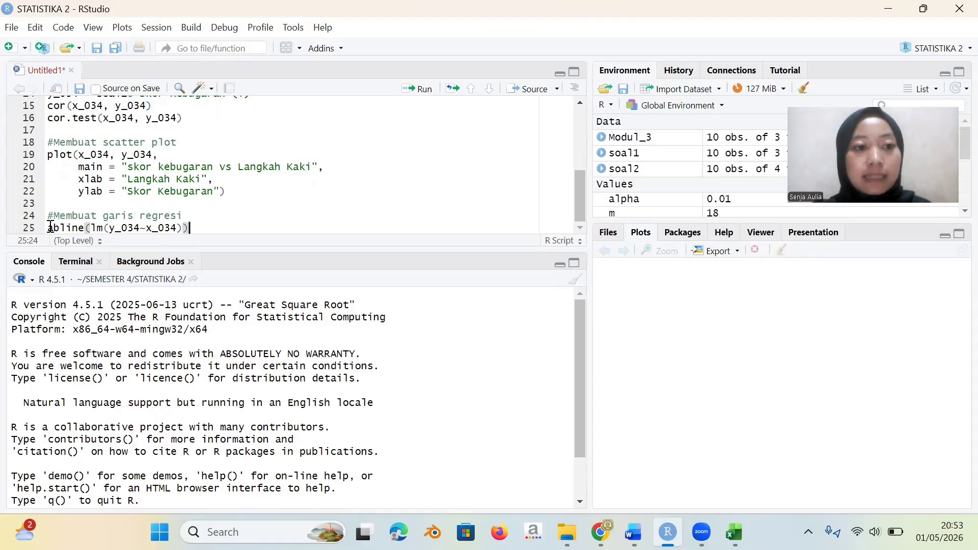
{"action": "double_click", "coordinate": [72, 228]}
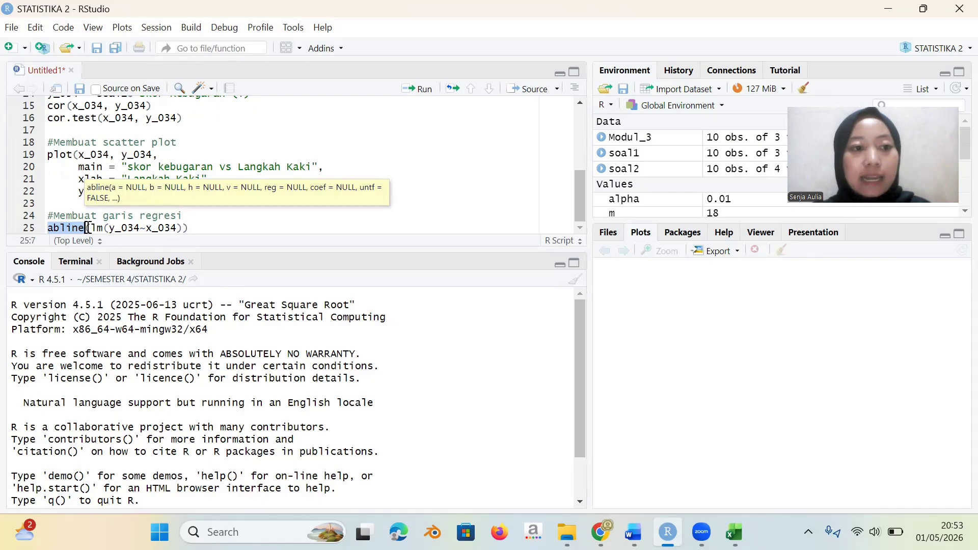
{"action": "left_click_drag", "start_coordinate": [90, 227], "coordinate": [111, 228]}
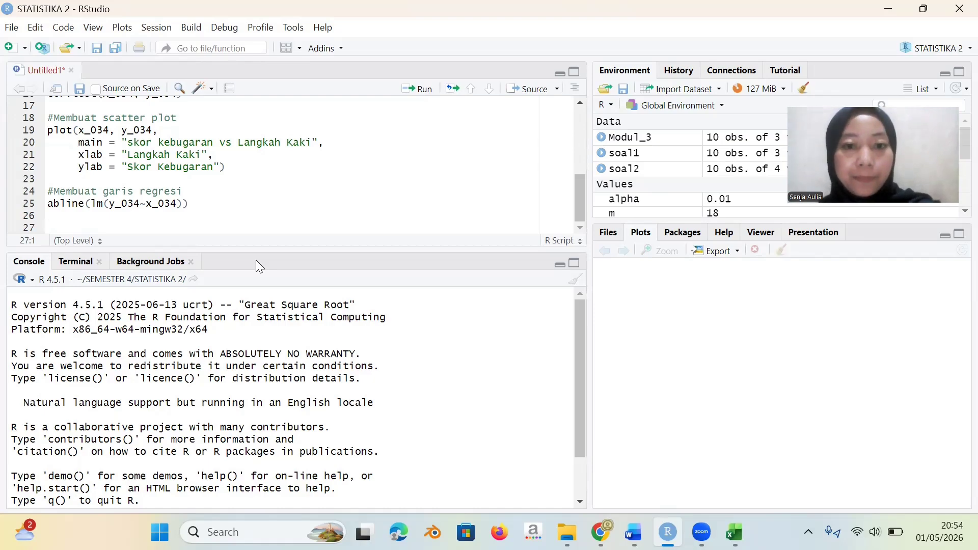
{"action": "type", "text": "#Mencari persamaan model regresi linear sederhana lm(y_034~x_034)"}
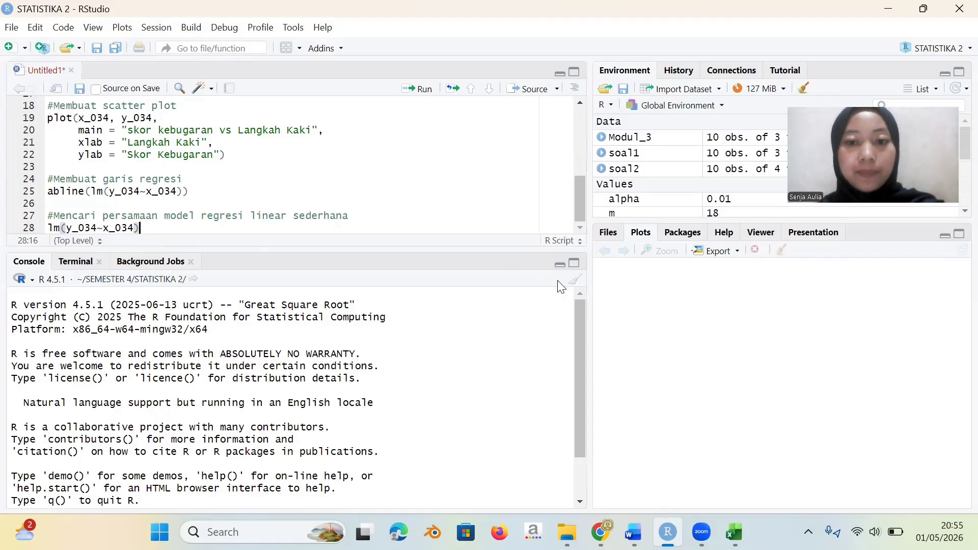
Clear the console and run the "#Menginstall packages" section with install.packages("readxl")
{"action": "left_click", "coordinate": [579, 285]}
{"action": "key", "text": "ctrl+Home"}
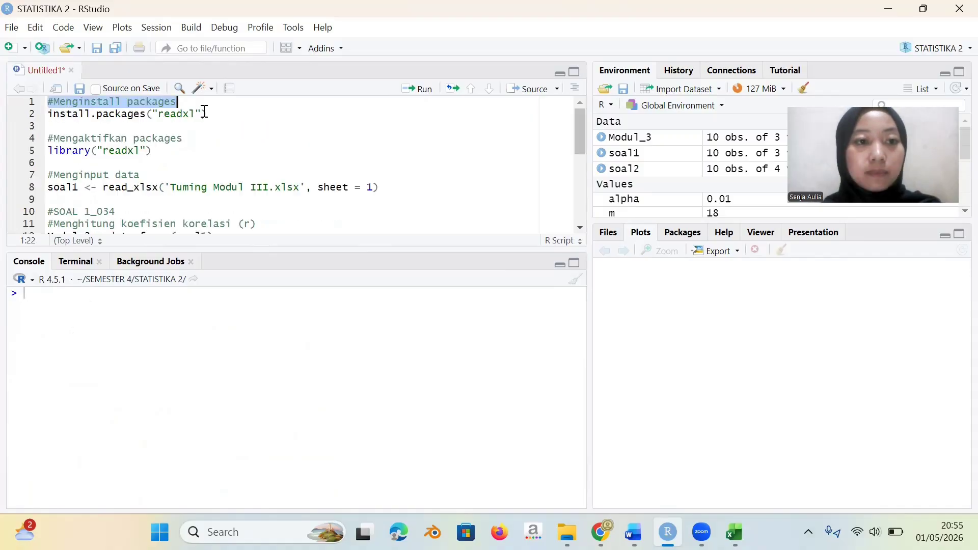
{"action": "left_click", "coordinate": [206, 114], "text": "shift"}
{"action": "left_click", "coordinate": [416, 89]}
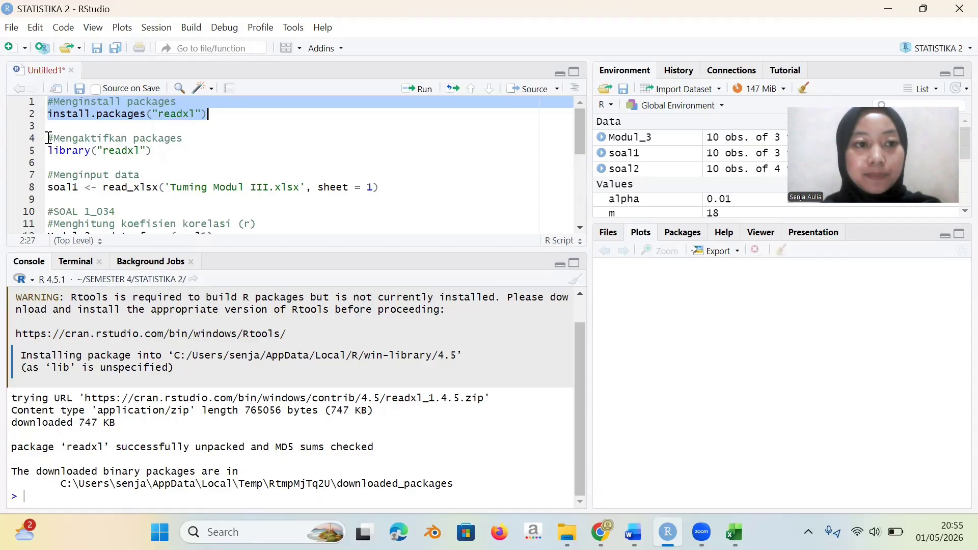
Run the library("readxl") section and the section that reads sheet 1 of 'Tuming Modul III.xlsx' into soal1
{"action": "left_click_drag", "start_coordinate": [47, 138], "coordinate": [163, 150]}
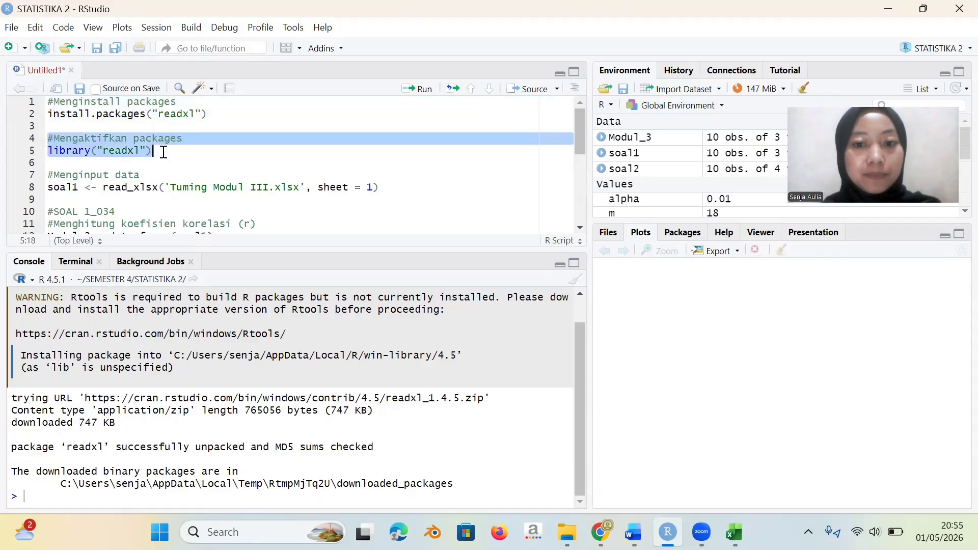
{"action": "left_click", "coordinate": [424, 95]}
{"action": "left_click_drag", "start_coordinate": [48, 175], "coordinate": [386, 192]}
{"action": "left_click", "coordinate": [420, 90]}
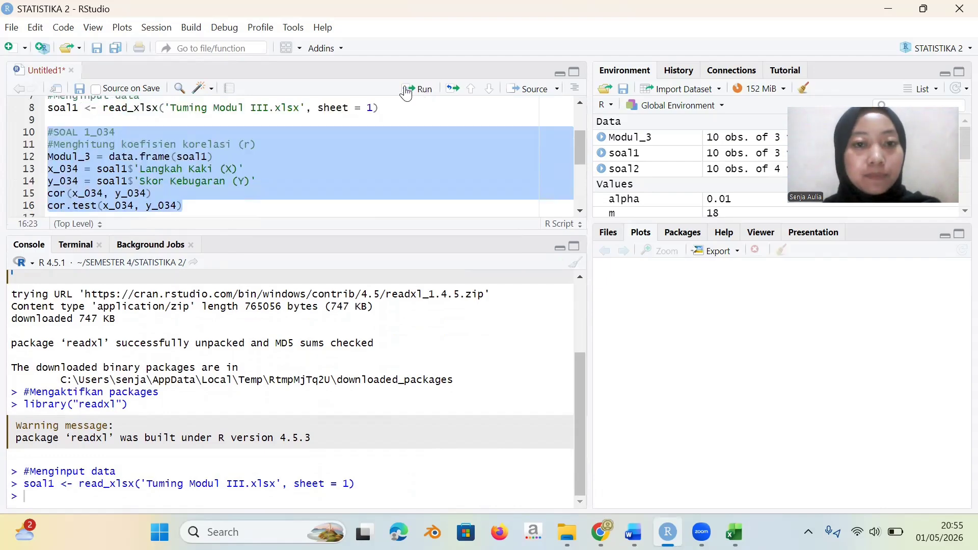
Run the "#SOAL 1_034" correlation block and the "#Membuat scatter plot" block
{"action": "left_click", "coordinate": [406, 92]}
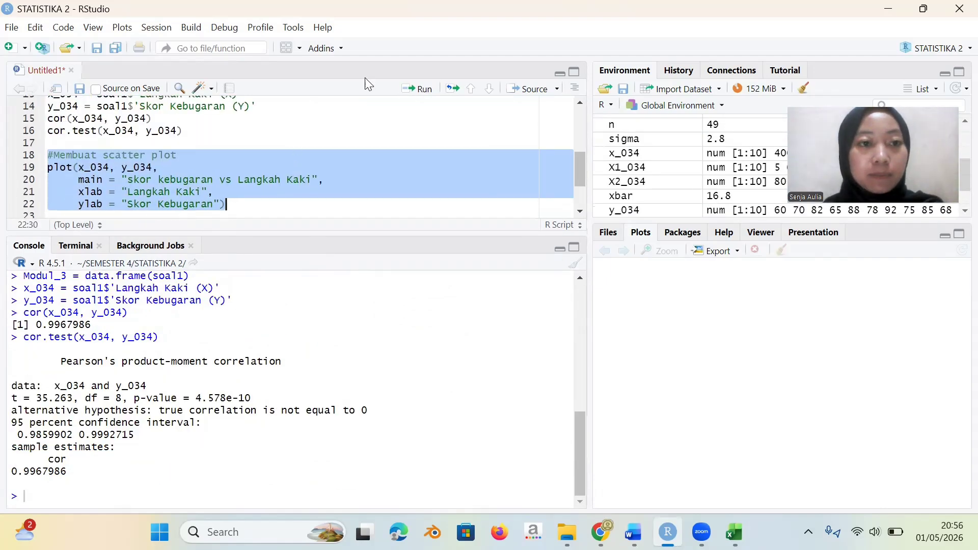
{"action": "left_click", "coordinate": [416, 95]}
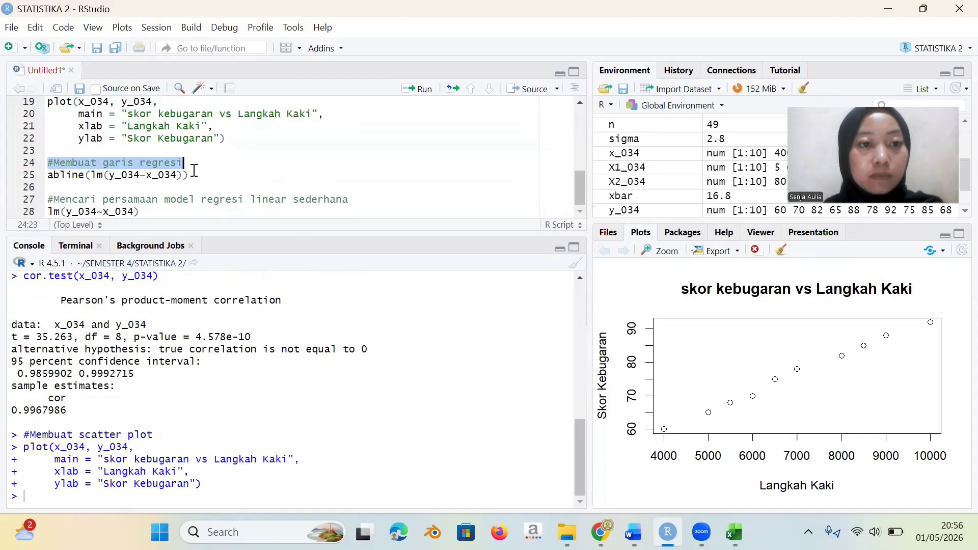
Run the "#Membuat garis regresi" section to draw the regression line and the lm(y_034~x_034) section for the regression equation
{"action": "left_click", "coordinate": [191, 175], "text": "shift"}
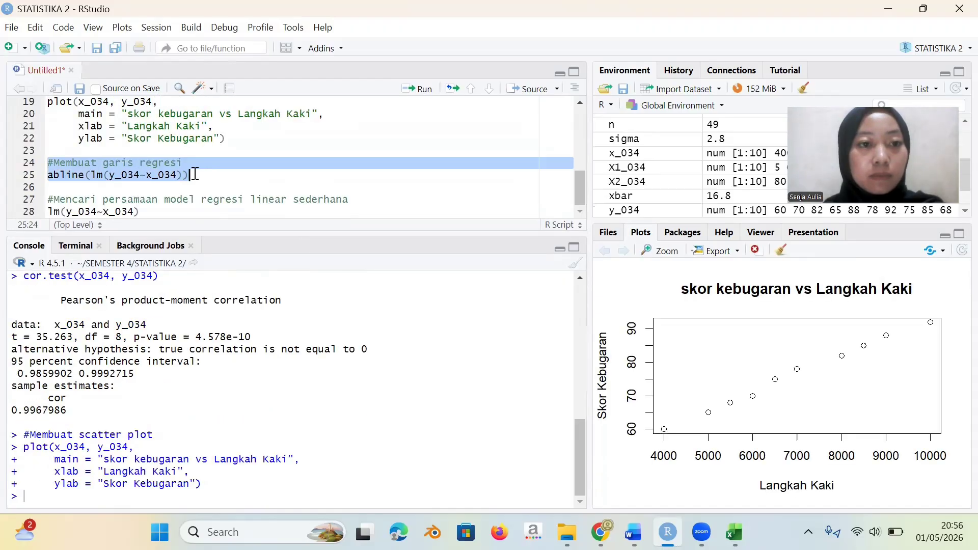
{"action": "left_click", "coordinate": [434, 94]}
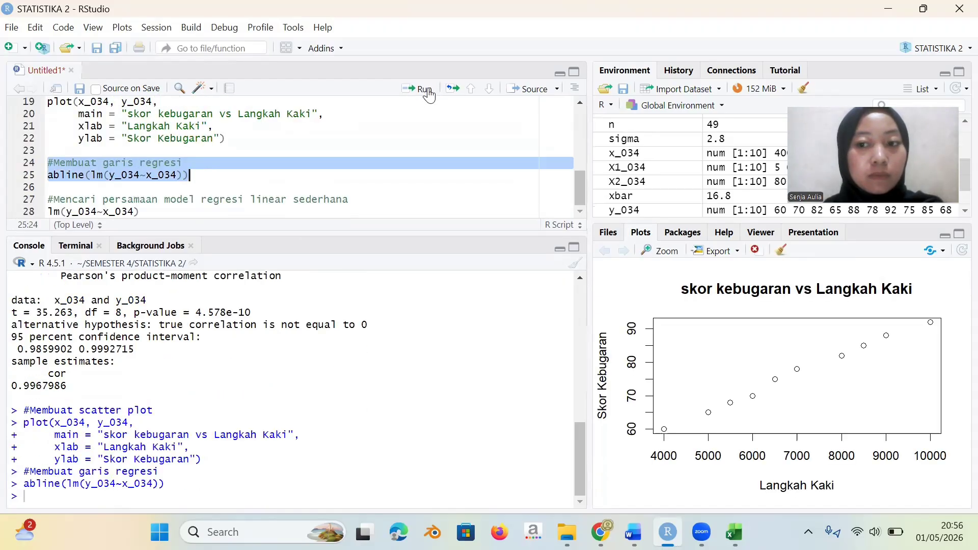
{"action": "left_click", "coordinate": [48, 199]}
{"action": "left_click", "coordinate": [173, 210], "text": "shift"}
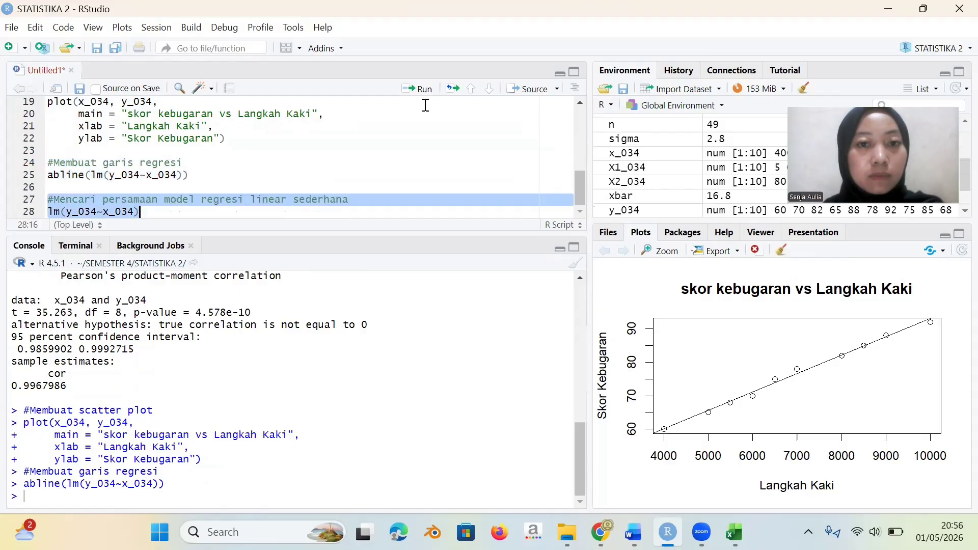
{"action": "left_click", "coordinate": [419, 89]}
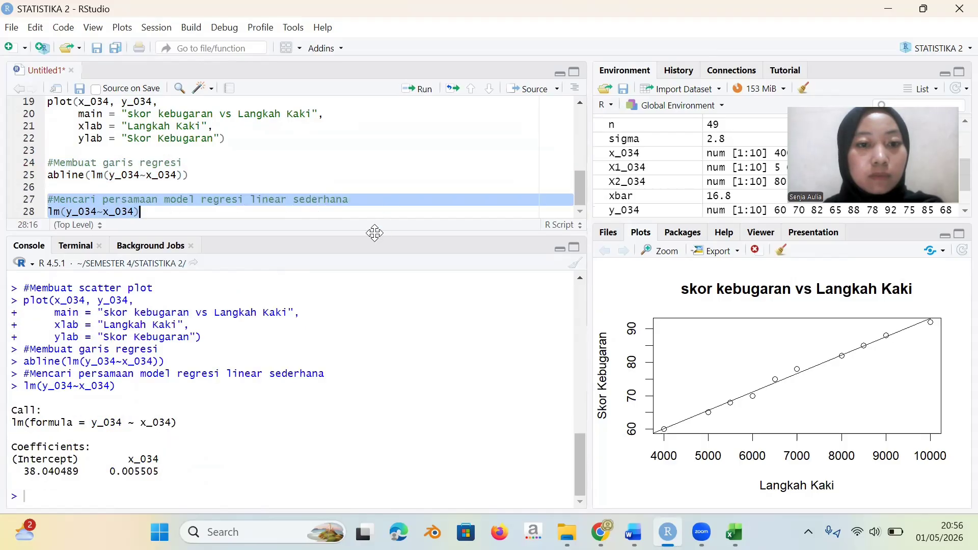
Enlarge the console and examine the correlation output: the coefficient, t statistic, degrees of freedom, p-value and 95 percent confidence interval
{"action": "left_click_drag", "start_coordinate": [375, 232], "coordinate": [360, 131]}
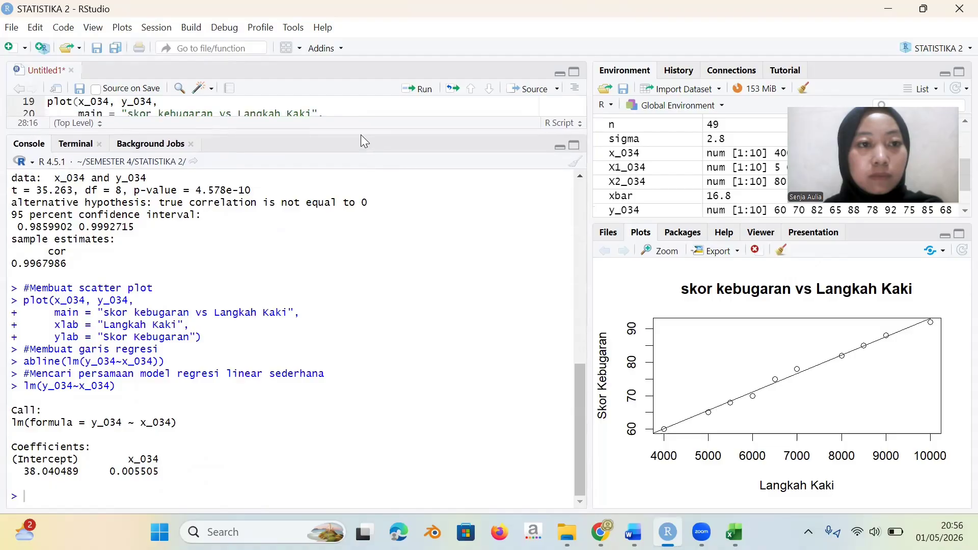
{"action": "scroll", "coordinate": [314, 288], "scroll_direction": "up", "scroll_amount": 5}
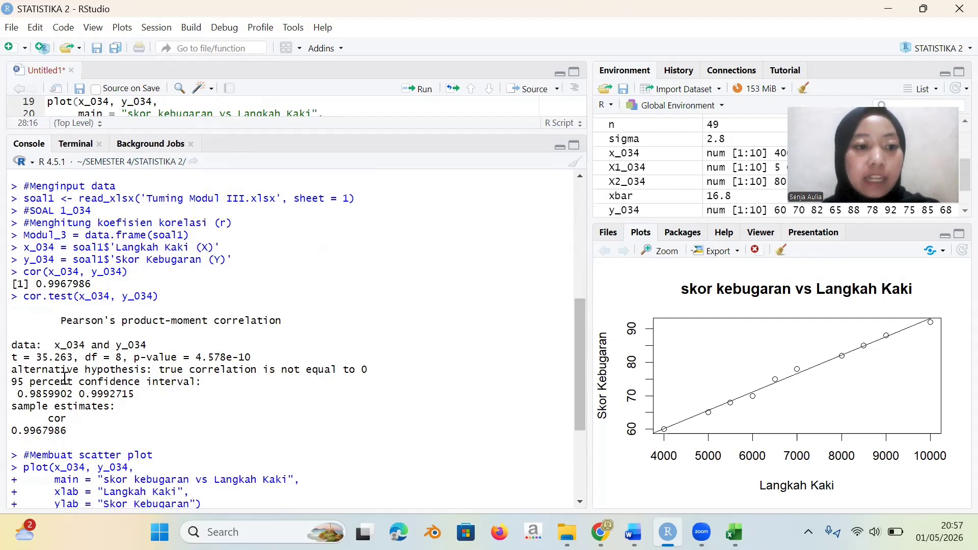
{"action": "left_click_drag", "start_coordinate": [37, 285], "coordinate": [101, 288]}
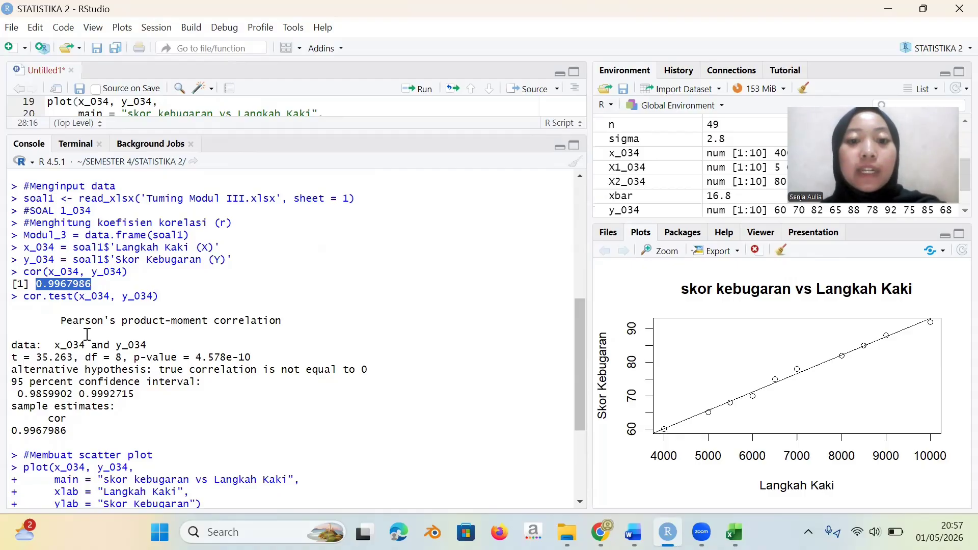
{"action": "scroll", "coordinate": [87, 334], "scroll_direction": "down", "scroll_amount": 1}
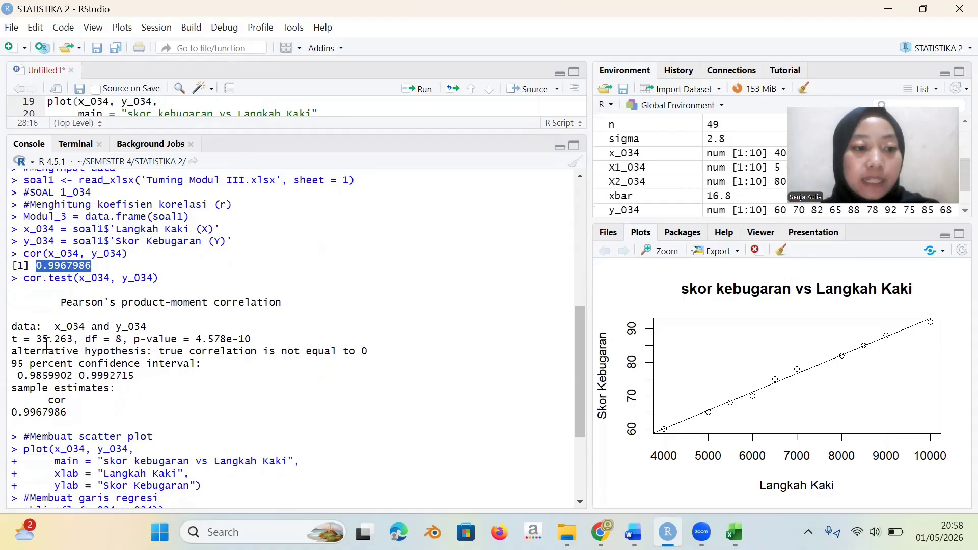
{"action": "left_click_drag", "start_coordinate": [35, 338], "coordinate": [76, 340]}
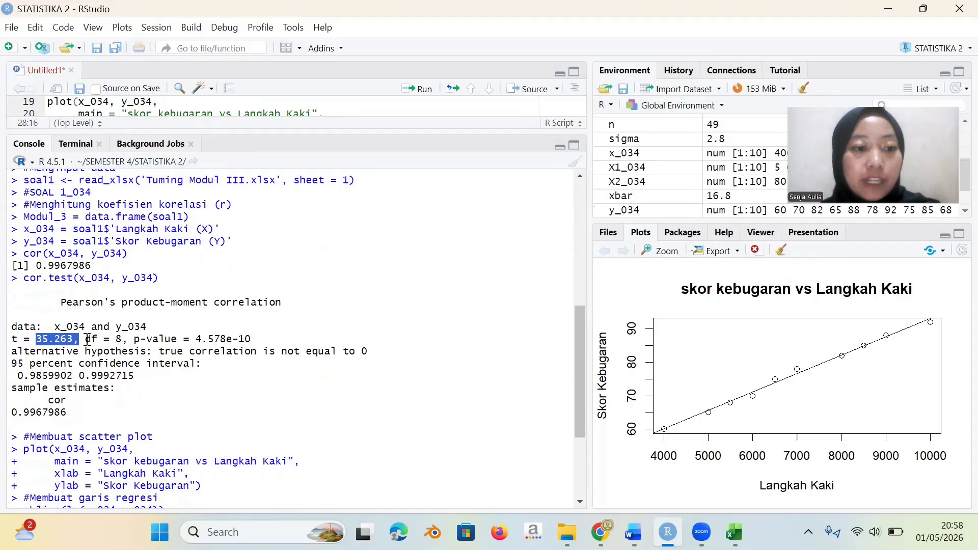
{"action": "left_click_drag", "start_coordinate": [85, 340], "coordinate": [126, 340]}
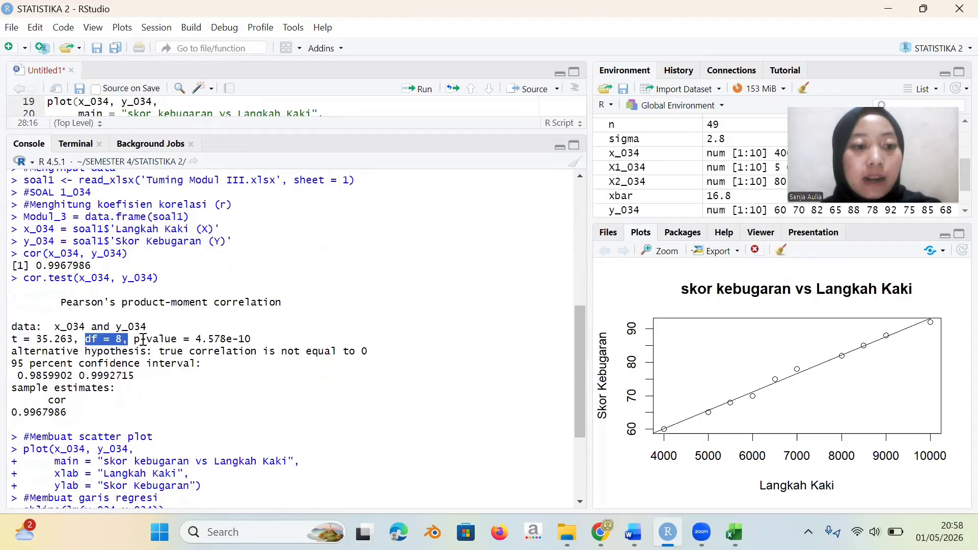
{"action": "left_click_drag", "start_coordinate": [135, 340], "coordinate": [261, 341]}
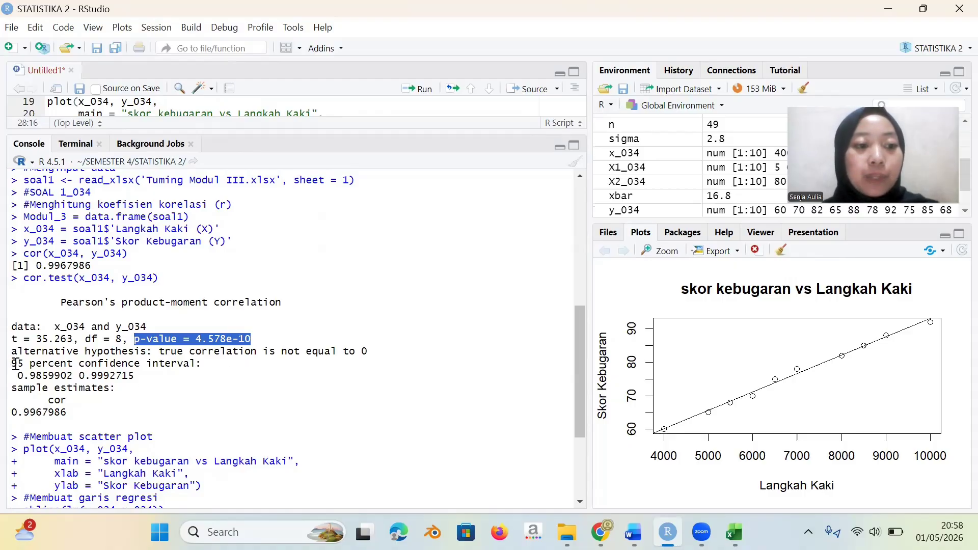
{"action": "left_click_drag", "start_coordinate": [74, 364], "coordinate": [9, 363]}
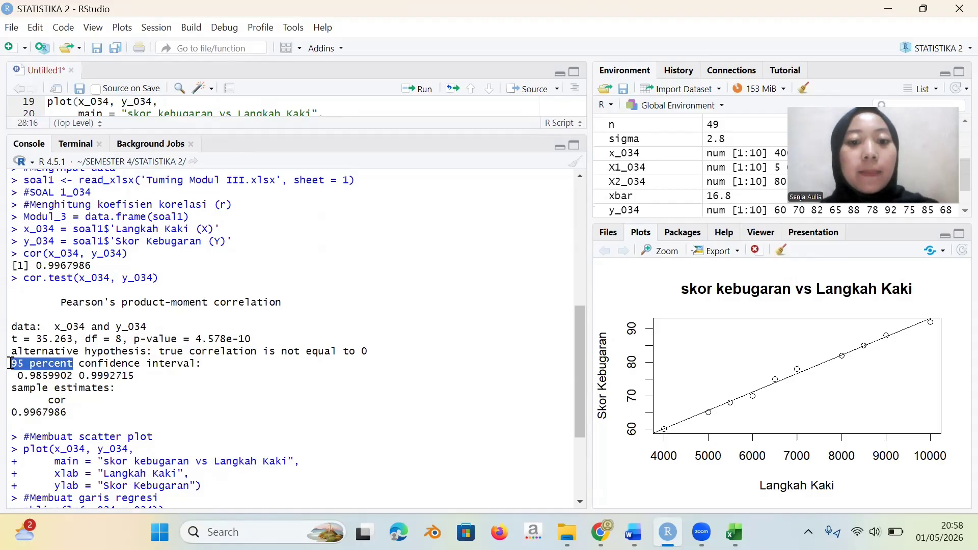
{"action": "left_click_drag", "start_coordinate": [18, 376], "coordinate": [74, 380]}
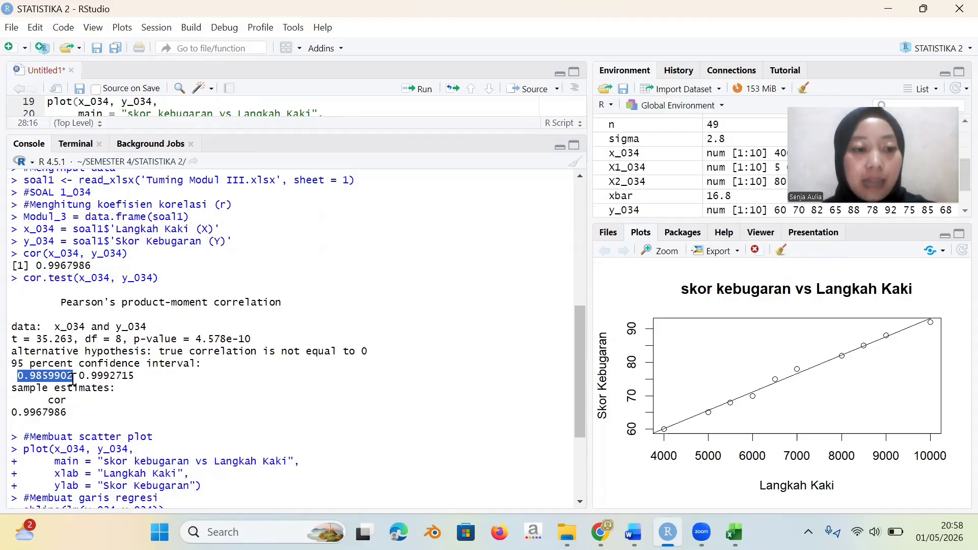
{"action": "left_click_drag", "start_coordinate": [74, 379], "coordinate": [141, 373]}
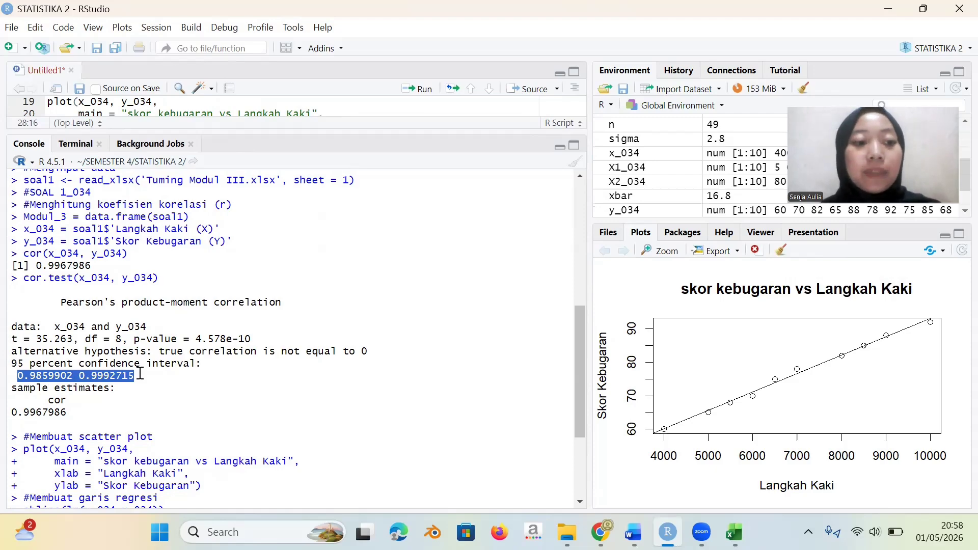
Examine the linear model's intercept and x_034 coefficients, and view the scatter plot with its regression line enlarged
{"action": "scroll", "coordinate": [140, 373], "scroll_direction": "down", "scroll_amount": 5}
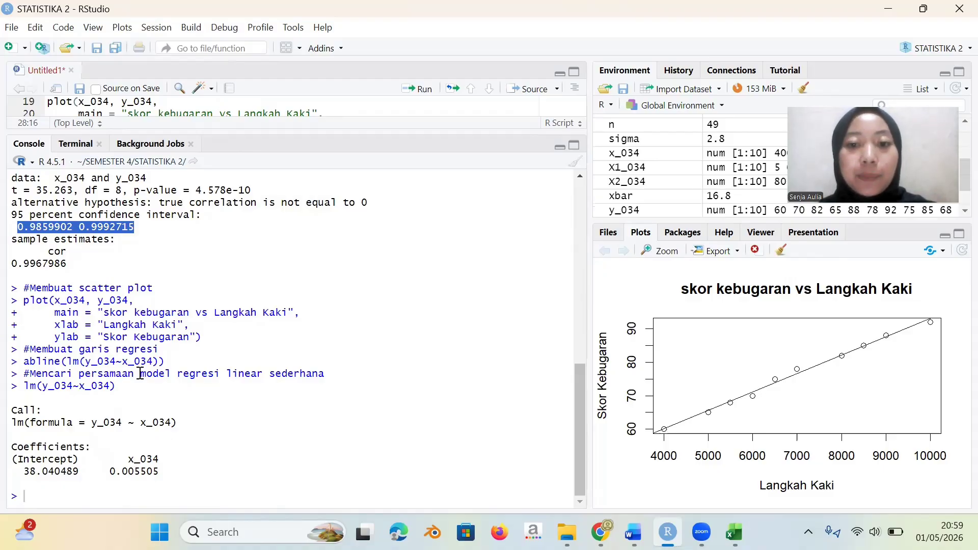
{"action": "left_click_drag", "start_coordinate": [12, 447], "coordinate": [164, 472]}
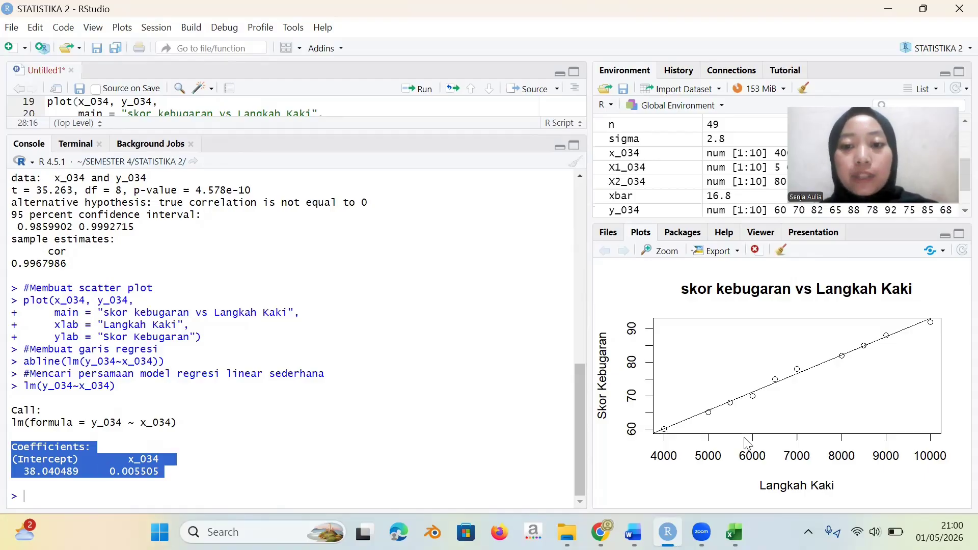
{"action": "left_click", "coordinate": [655, 251]}
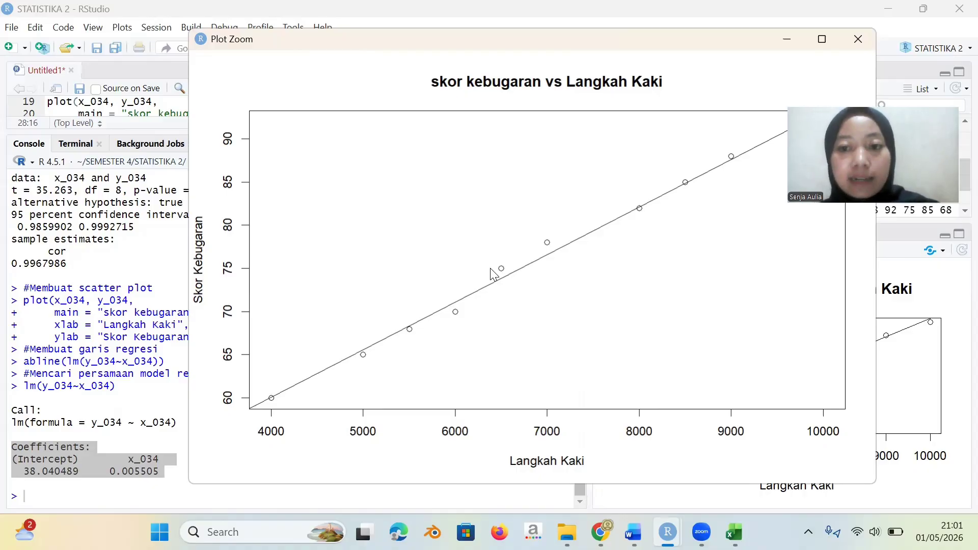
{"action": "left_click", "coordinate": [918, 298]}
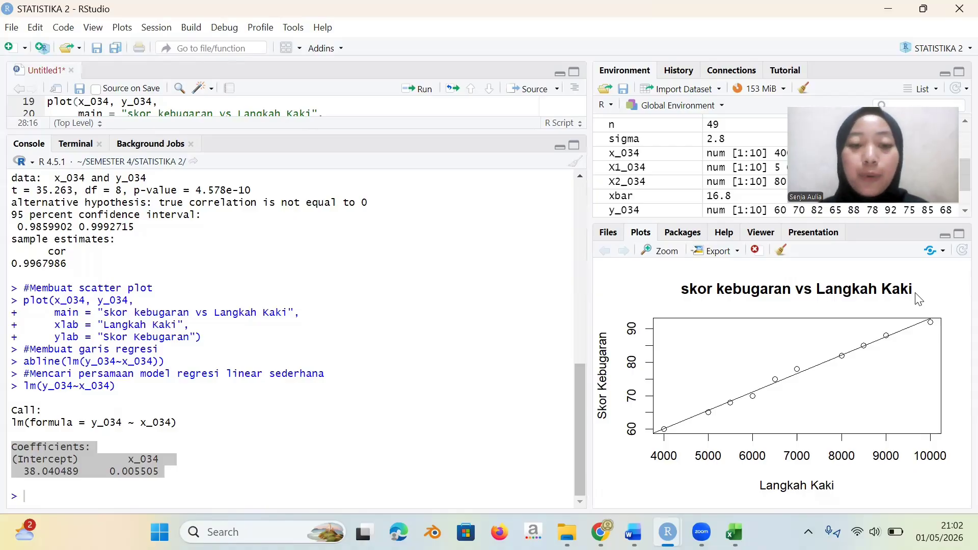
Switch to the "Tugas Mingguan" assignment document in Google Drive in the browser
{"action": "key", "text": "alt+Tab"}
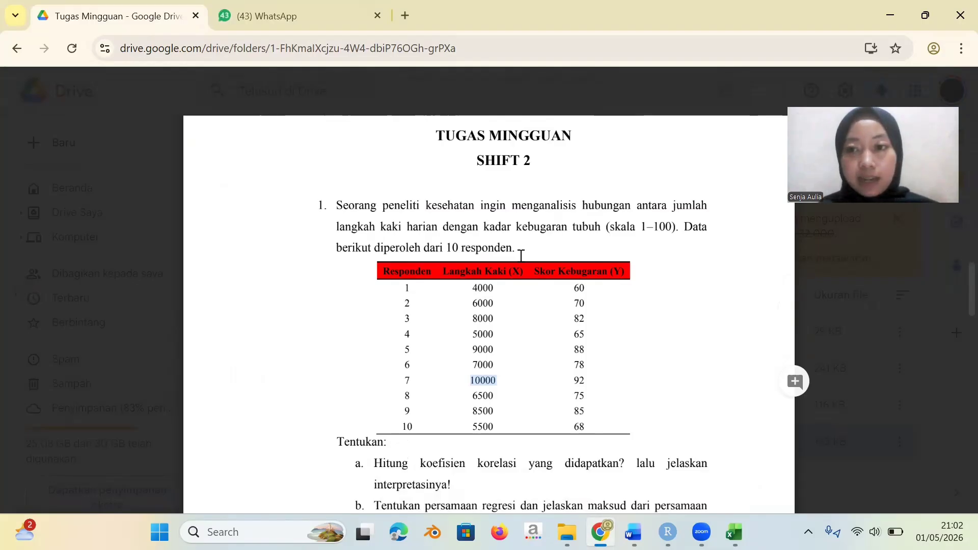